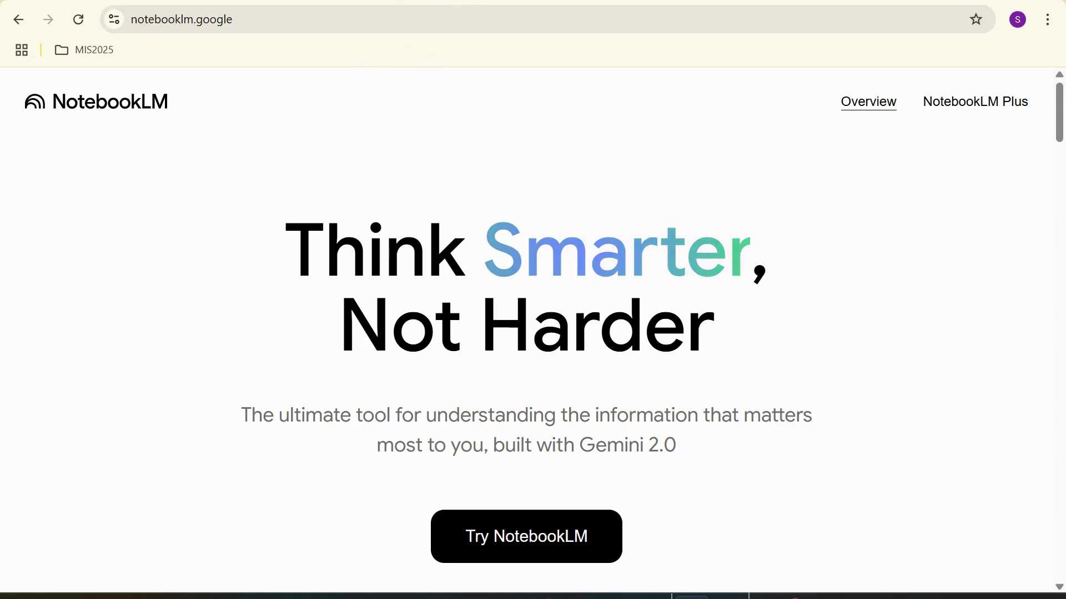
# Step: Search Google in a new tab for "commonmon of learning speeches" and open the Commonwealth of Learning Speeches & Presentations result
pyautogui.hotkey('ctrl', 't')
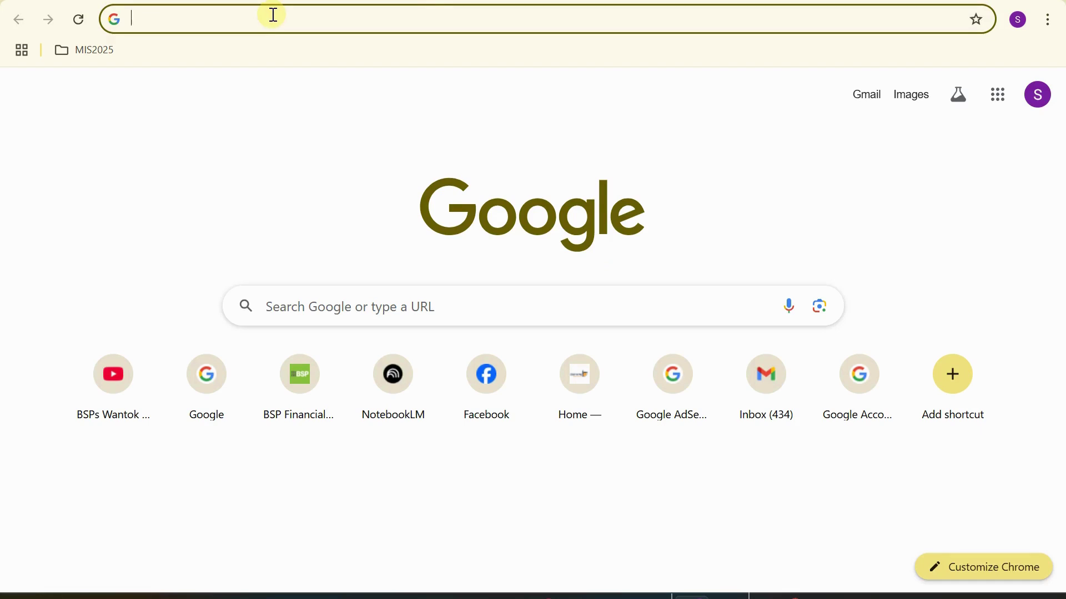
pyautogui.click(307, 303)
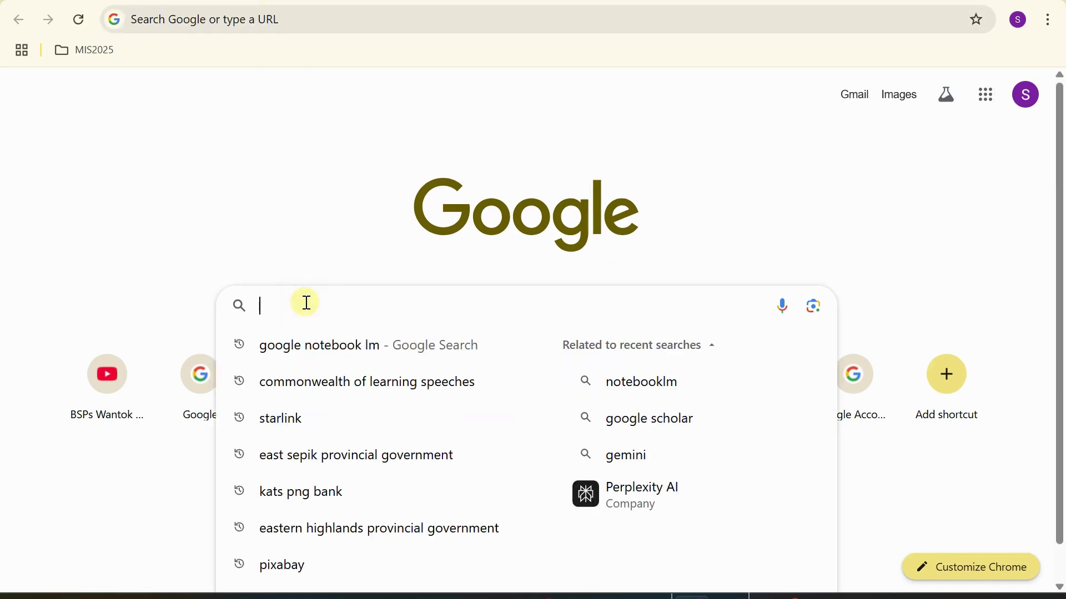
pyautogui.write('commonea')
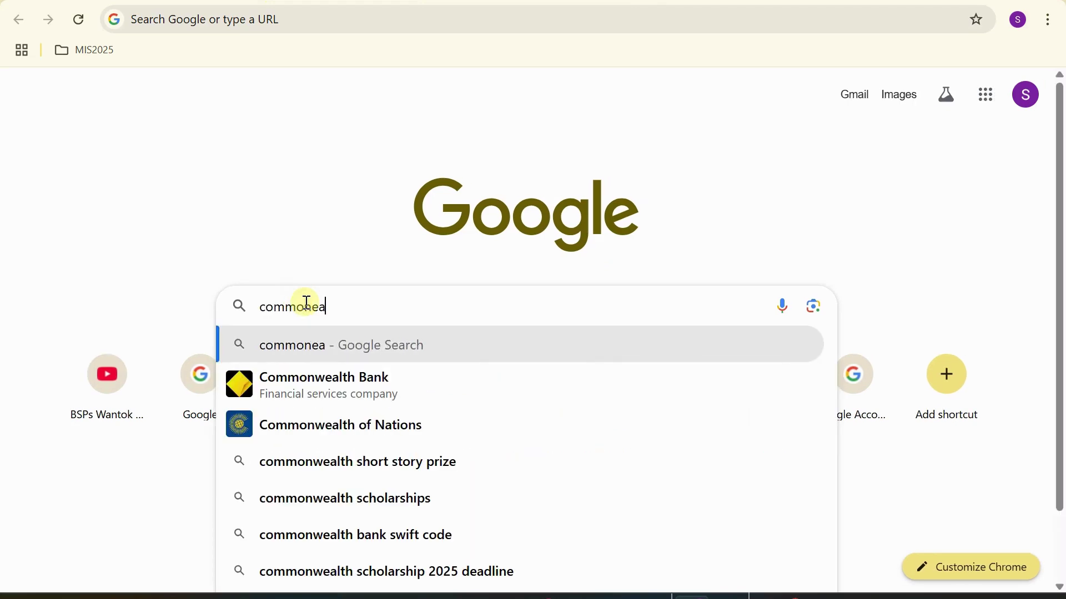
pyautogui.press('BackSpace')
pyautogui.press('BackSpace')
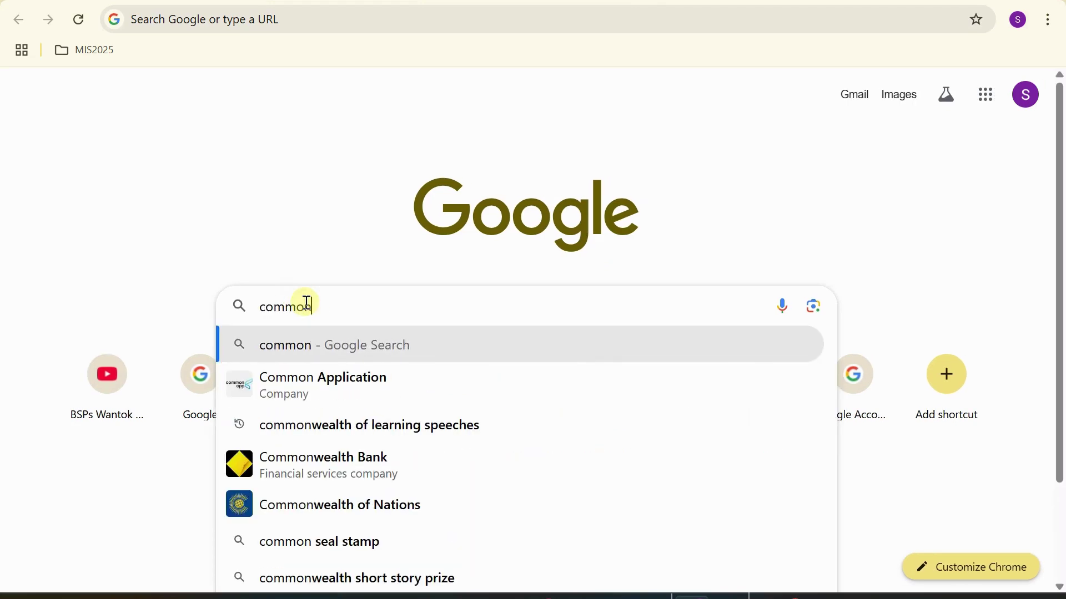
pyautogui.write('mon of wea')
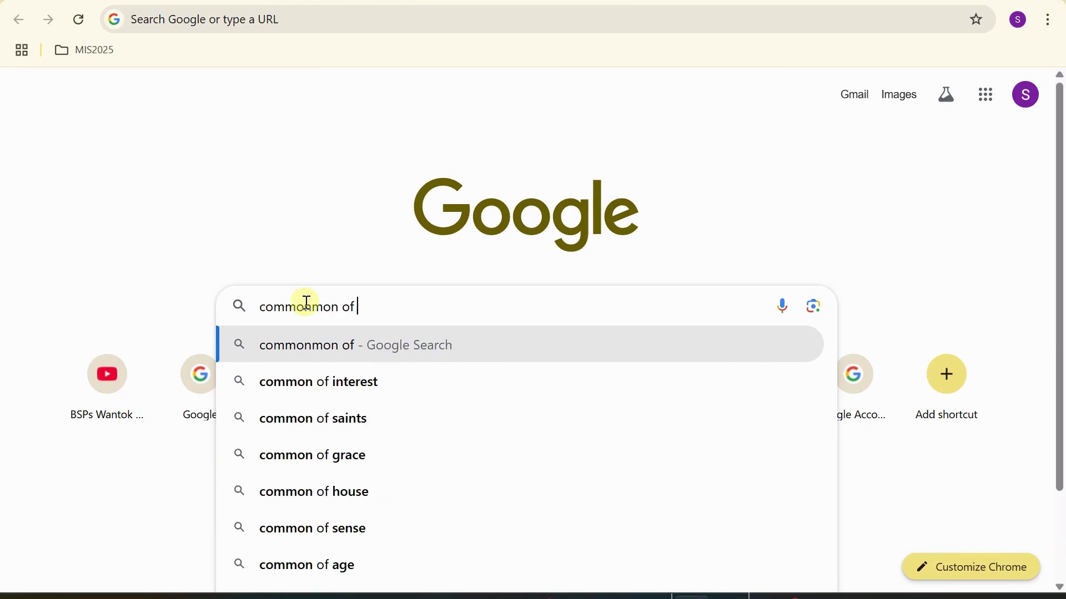
pyautogui.press('BackSpace')
pyautogui.press('BackSpace')
pyautogui.press('BackSpace')
pyautogui.press('BackSpace')
pyautogui.press('BackSpace')
pyautogui.write('learning')
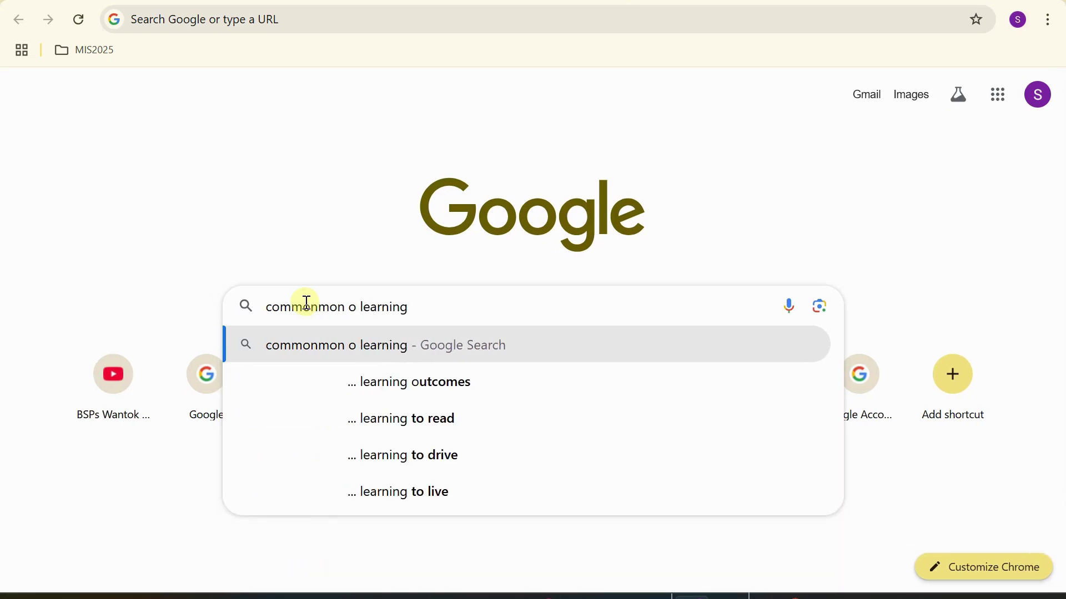
pyautogui.press('BackSpace')
pyautogui.press('BackSpace')
pyautogui.press('BackSpace')
pyautogui.press('BackSpace')
pyautogui.press('BackSpace')
pyautogui.press('BackSpace')
pyautogui.press('BackSpace')
pyautogui.press('BackSpace')
pyautogui.press('BackSpace')
pyautogui.press('BackSpace')
pyautogui.press('BackSpace')
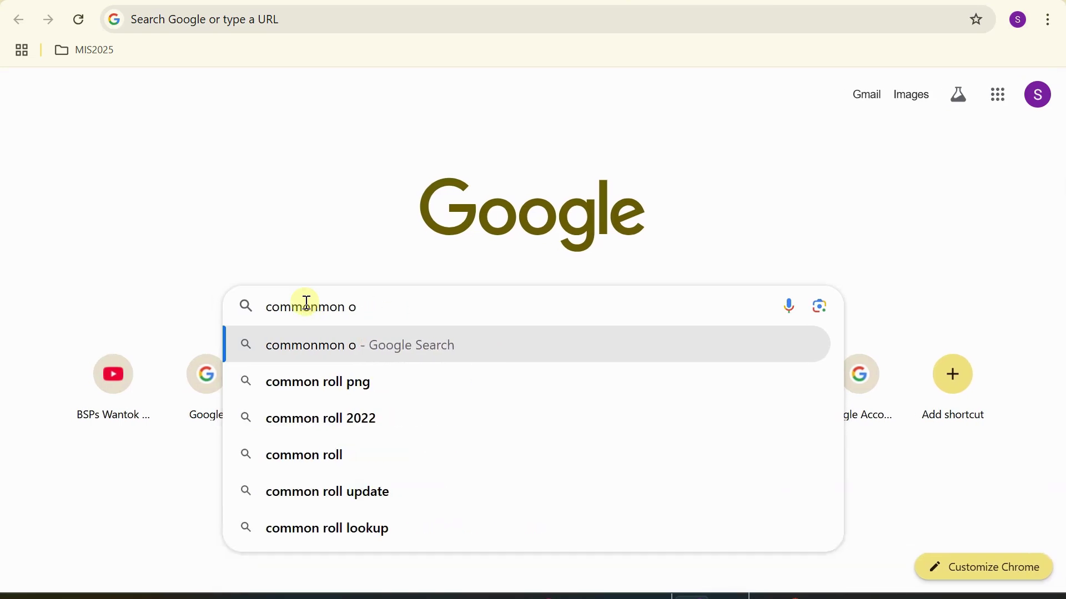
pyautogui.write('of learning')
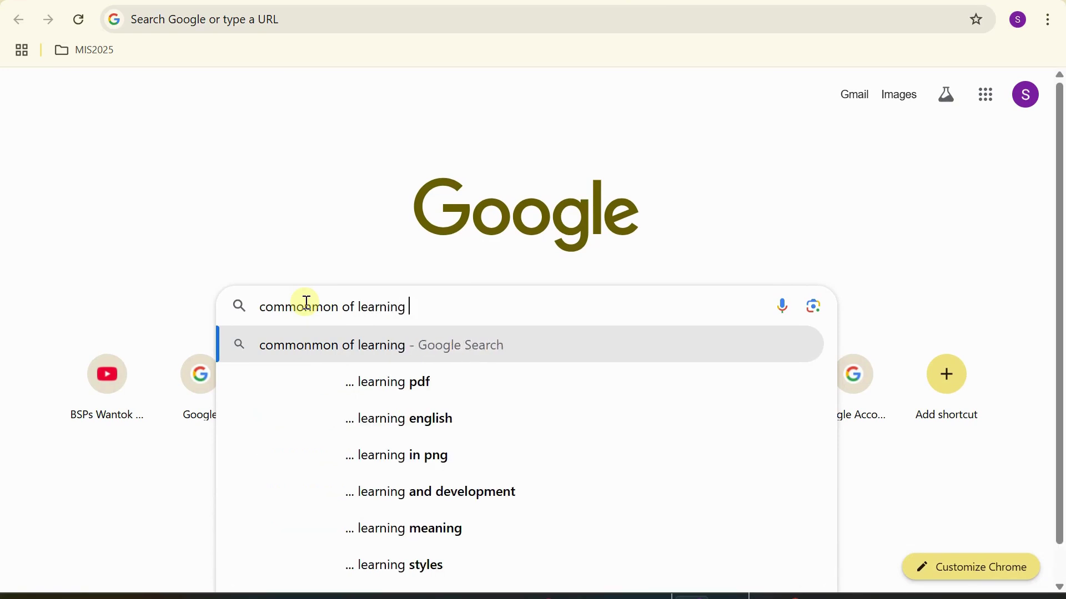
pyautogui.write(' sppe')
pyautogui.press('BackSpace')
pyautogui.press('BackSpace')
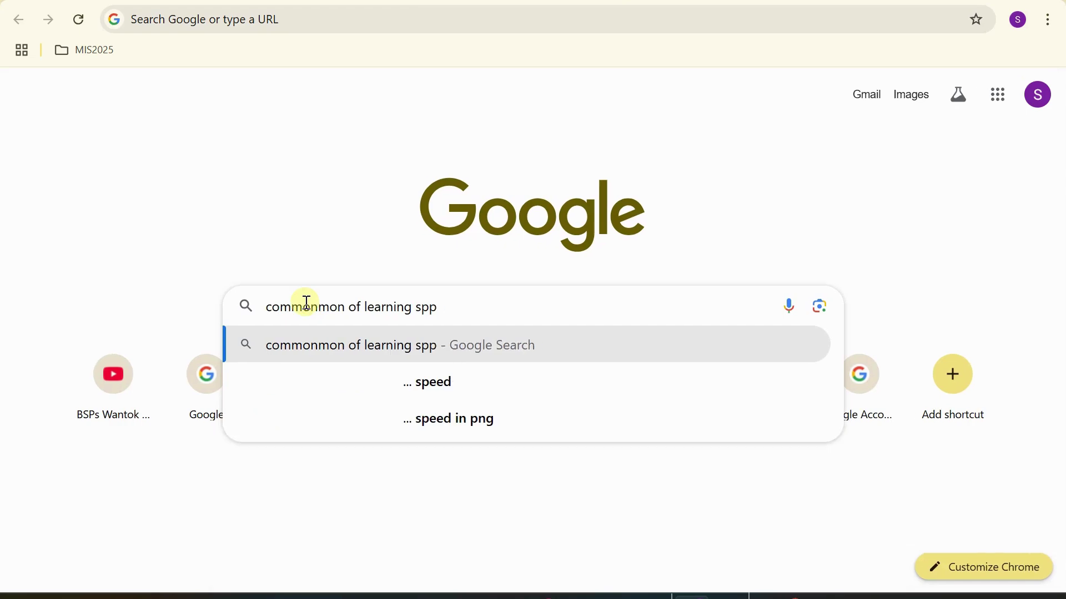
pyautogui.write('eeches')
pyautogui.press('Return')
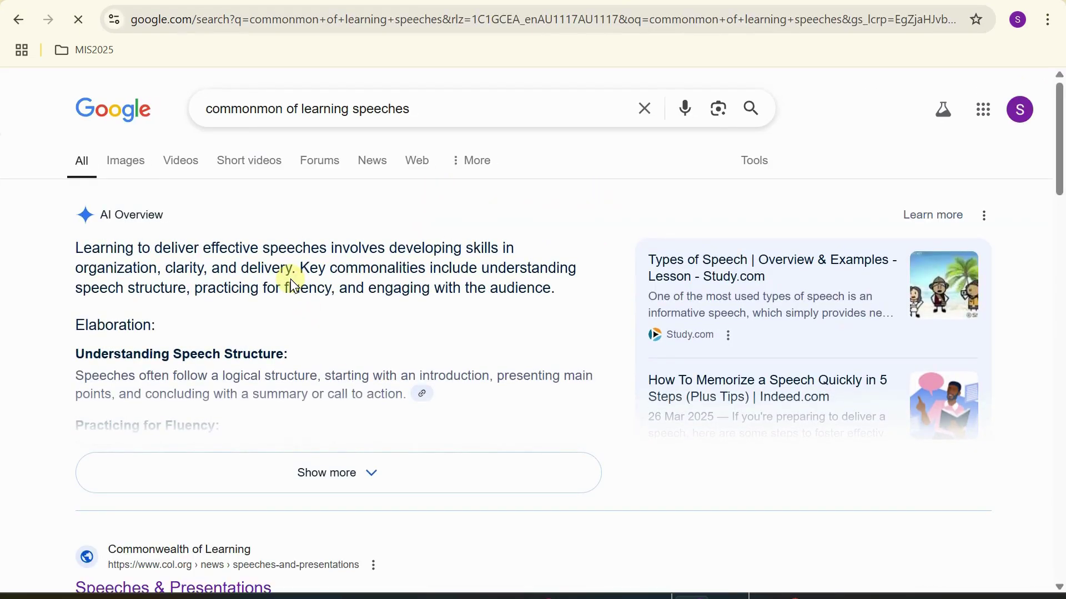
pyautogui.scroll(-5, 266, 289)
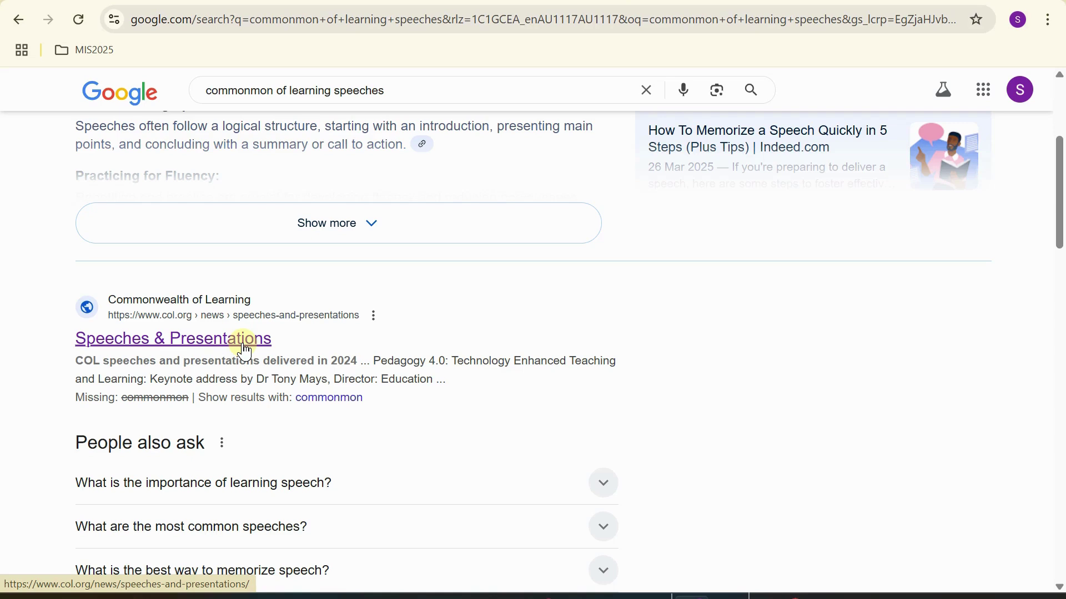
pyautogui.click(204, 343)
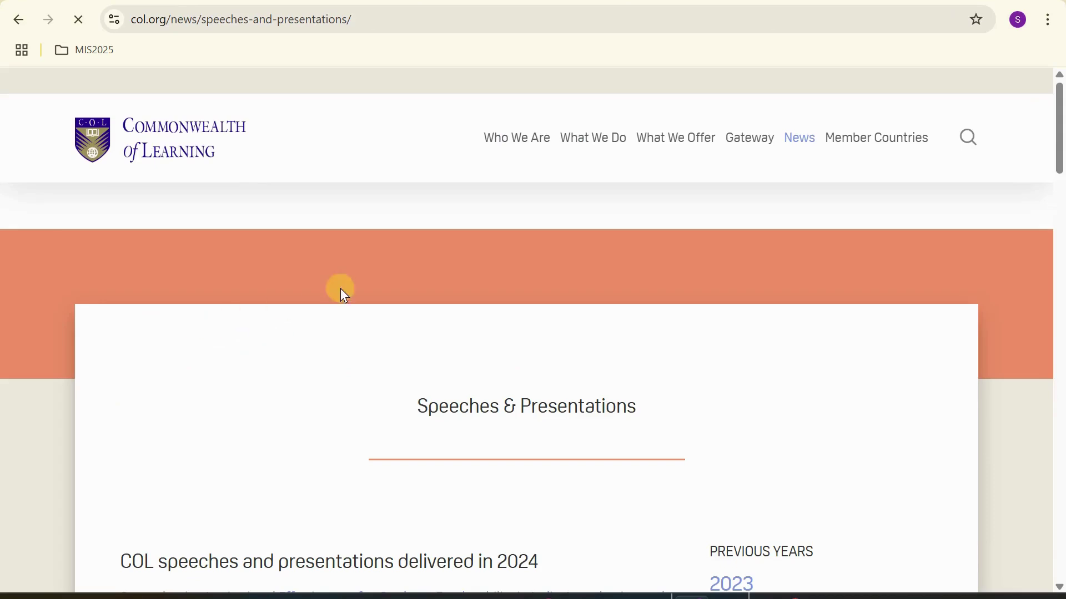
# Step: Open the 2024 publication "Pedagogy 4.0: Technology Enhanced Teaching and Learning" and its SLIDES - PDF file
pyautogui.scroll(-3, 324, 335)
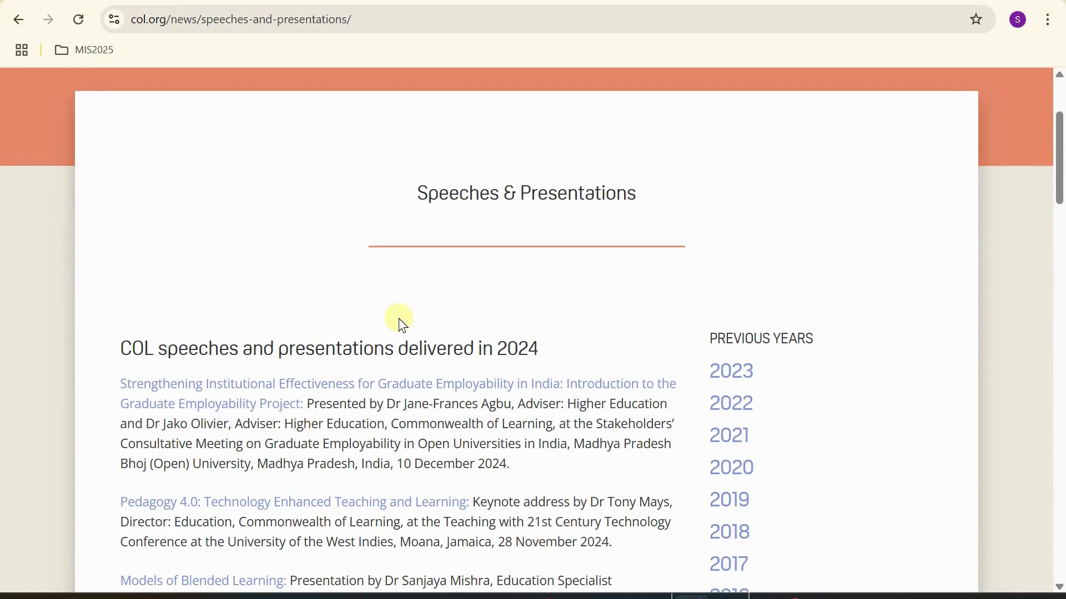
pyautogui.scroll(-3, 389, 327)
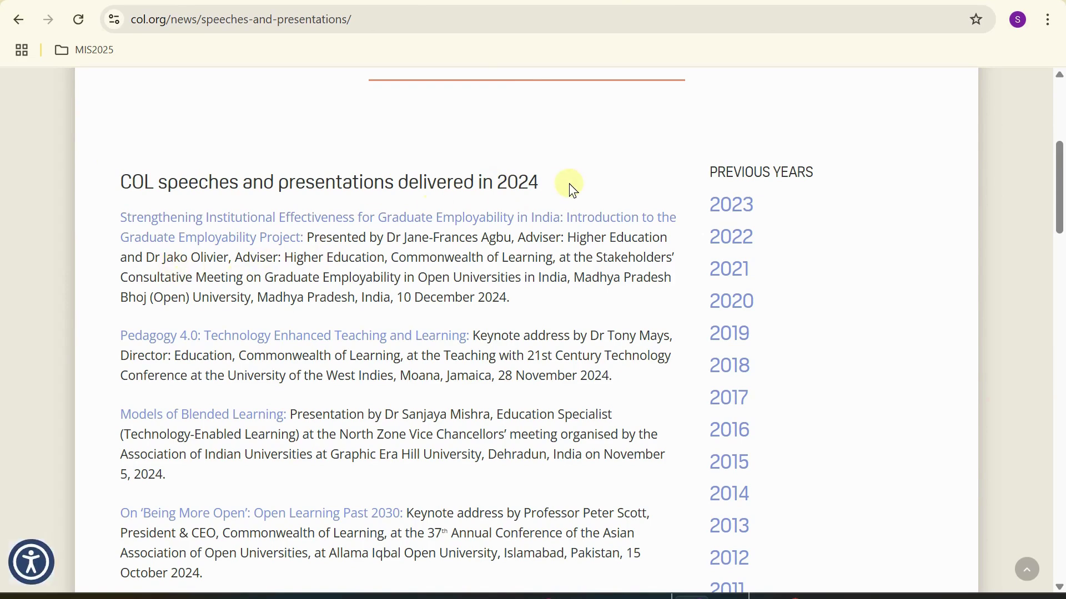
pyautogui.scroll(-1, 255, 285)
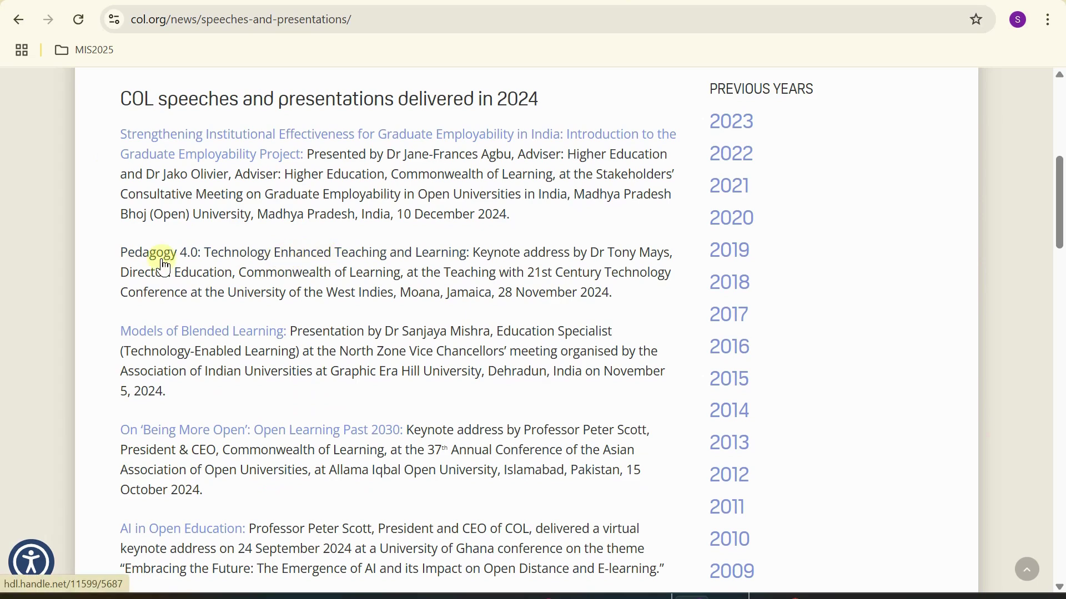
pyautogui.click(348, 259)
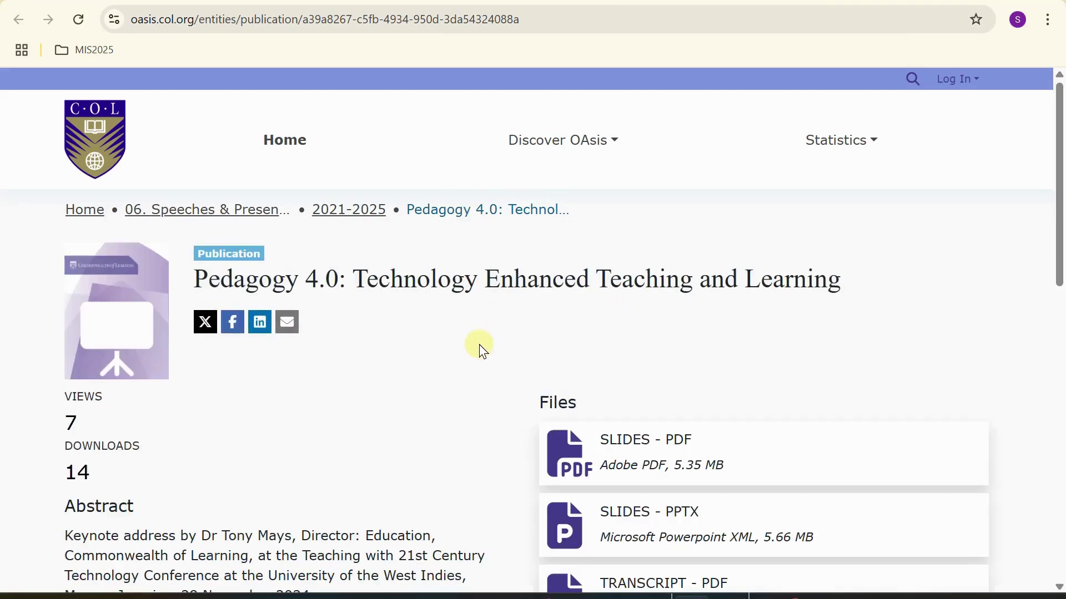
pyautogui.scroll(-3, 478, 349)
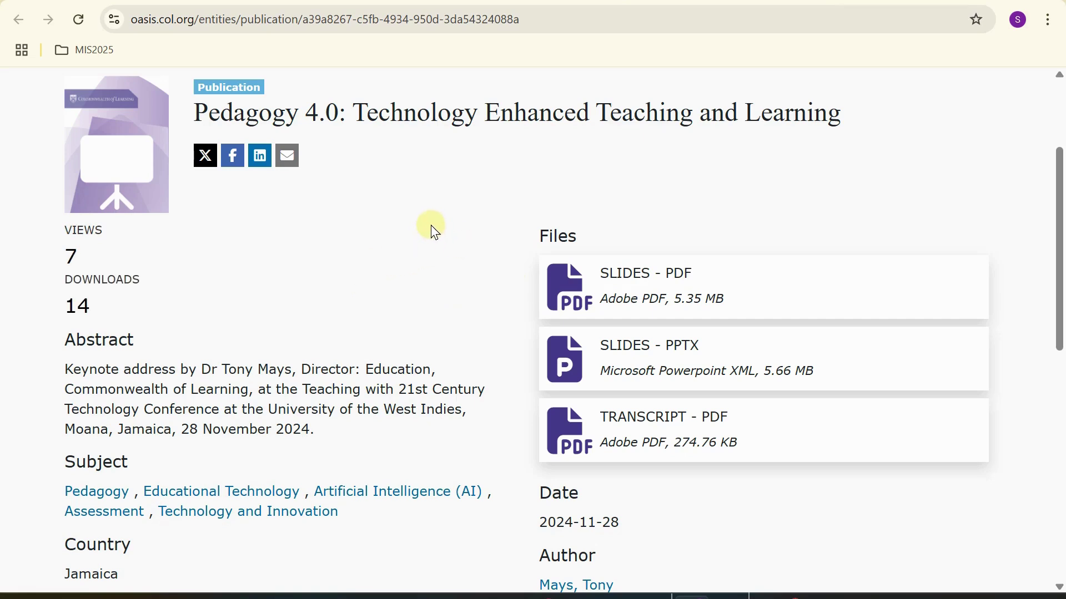
pyautogui.click(636, 274)
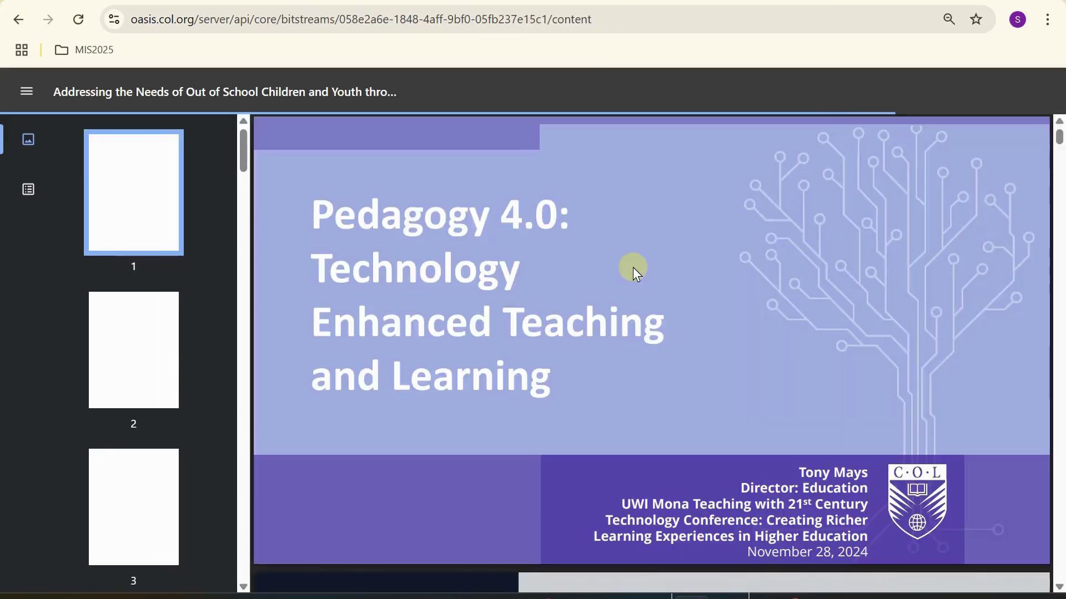
# Step: Skim through the Pedagogy 4.0 slides and their page thumbnails, and download the presentation as a PDF
pyautogui.scroll(-5, 545, 295)
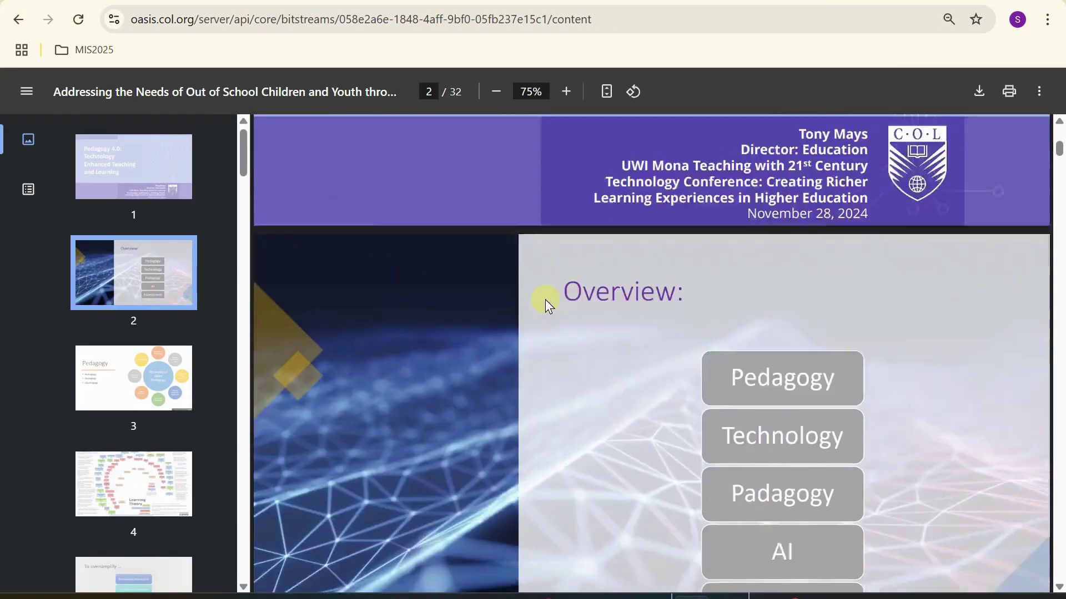
pyautogui.scroll(5, 545, 298)
pyautogui.scroll(-3, 545, 298)
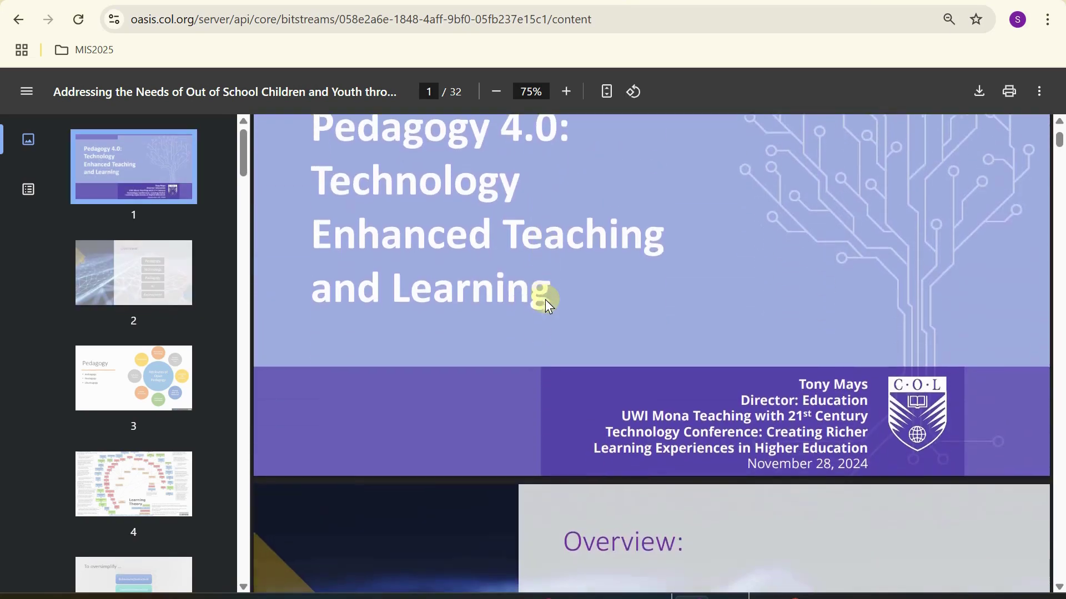
pyautogui.scroll(-4, 152, 272)
pyautogui.scroll(-20, 152, 272)
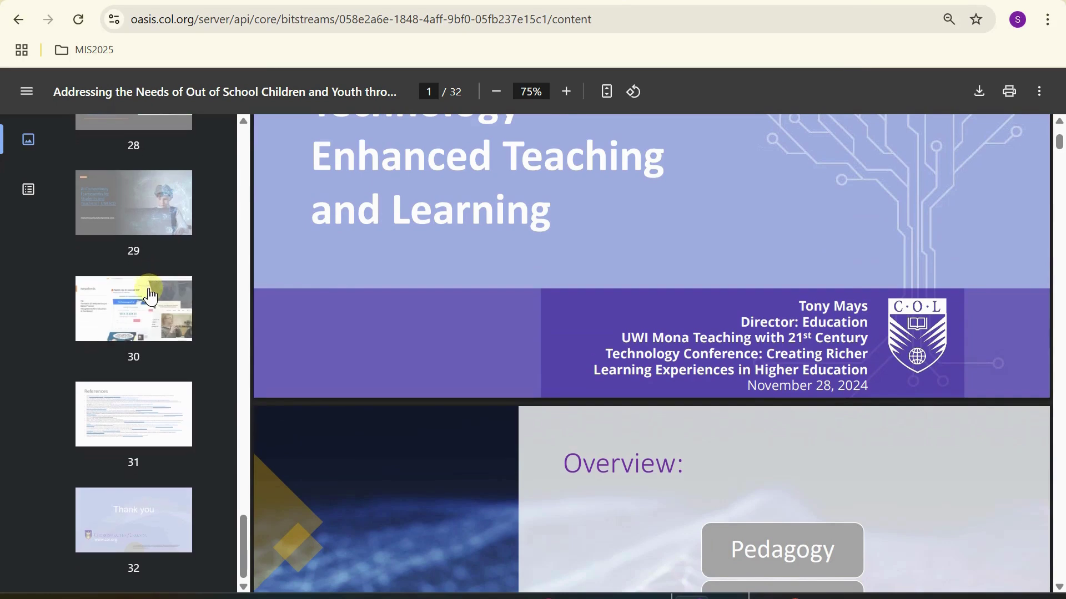
pyautogui.scroll(3, 149, 288)
pyautogui.scroll(-4, 149, 291)
pyautogui.scroll(3, 152, 294)
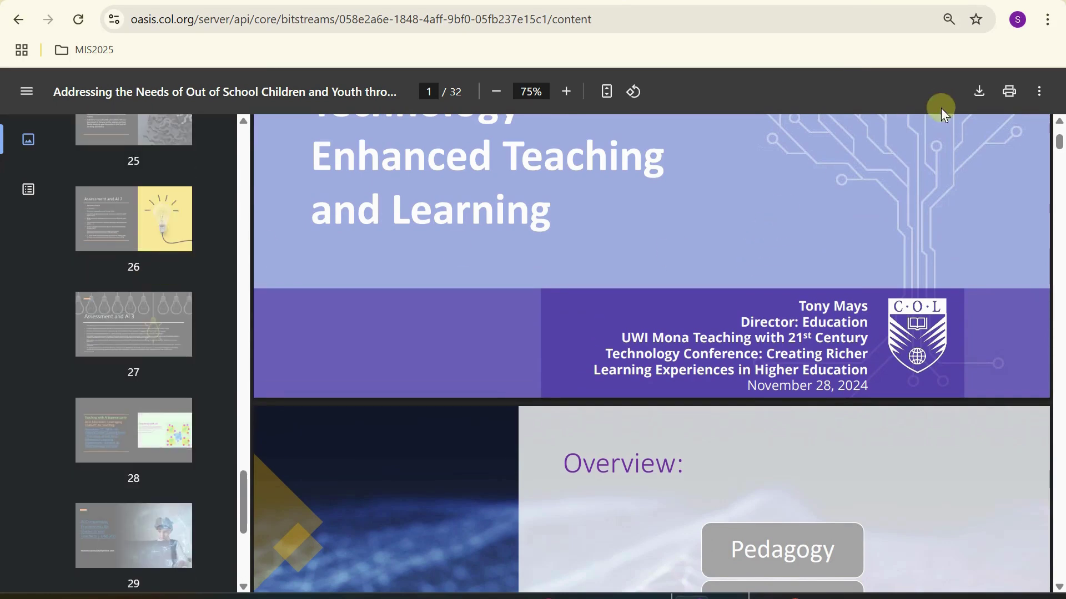
pyautogui.click(980, 98)
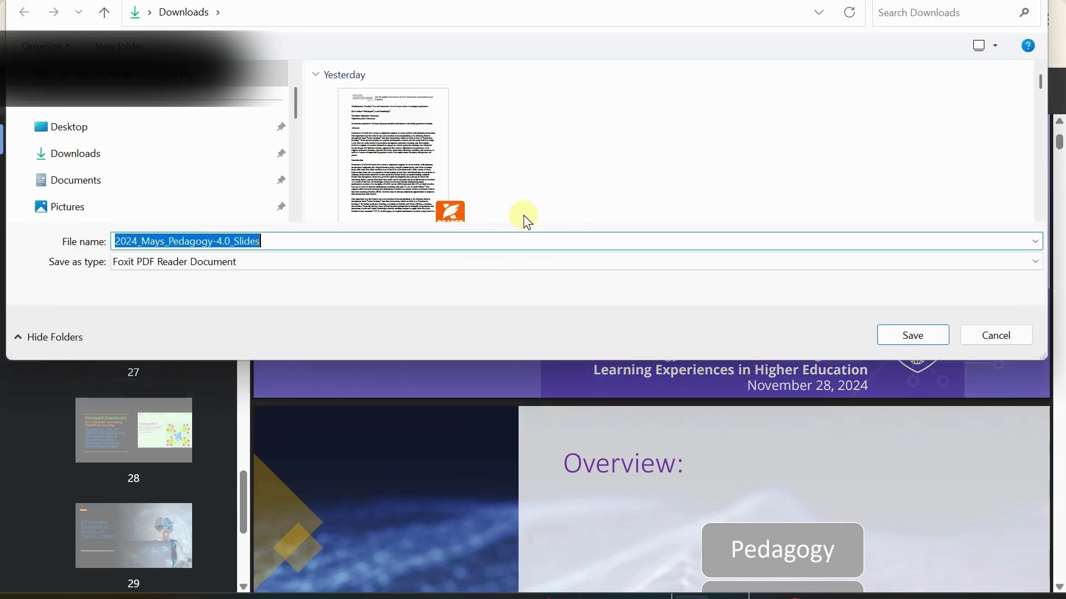
pyautogui.click(913, 335)
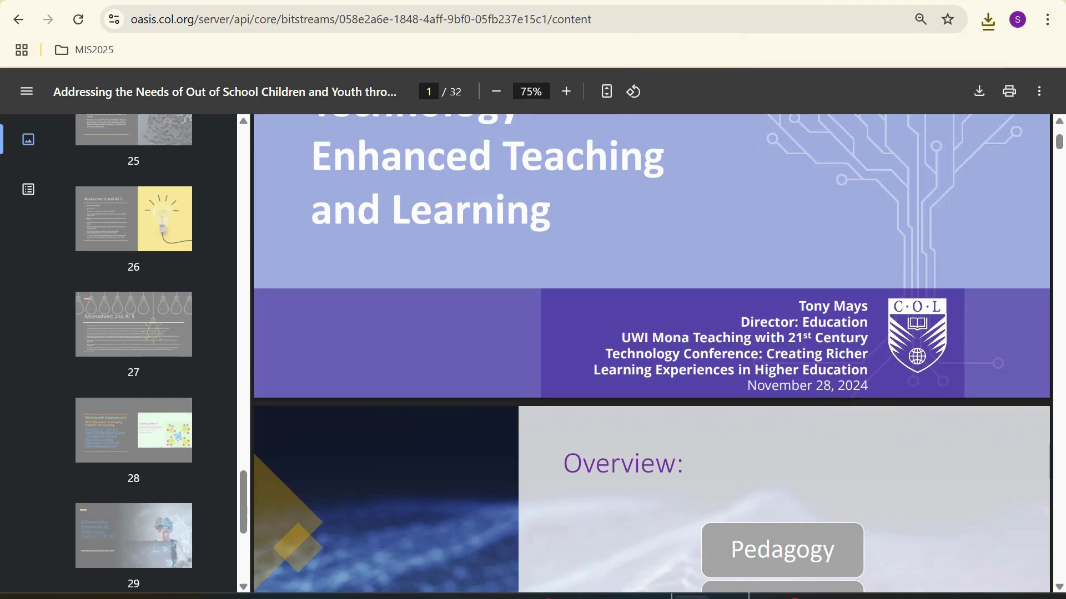
# Step: Return to the NotebookLM overview page in the browser and launch NotebookLM
pyautogui.click(266, 2)
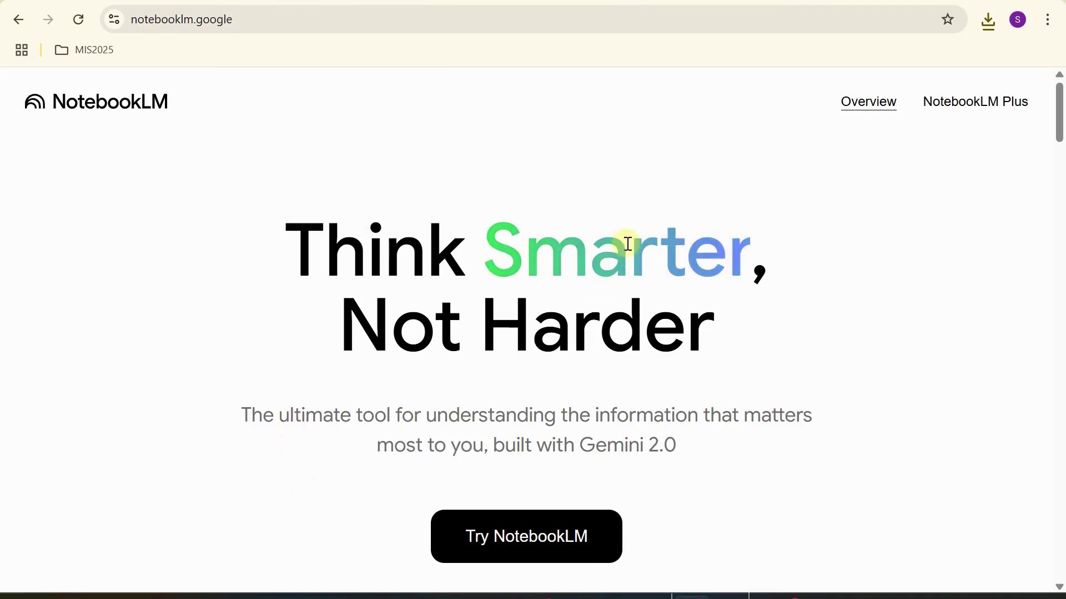
pyautogui.scroll(-2, 153, 305)
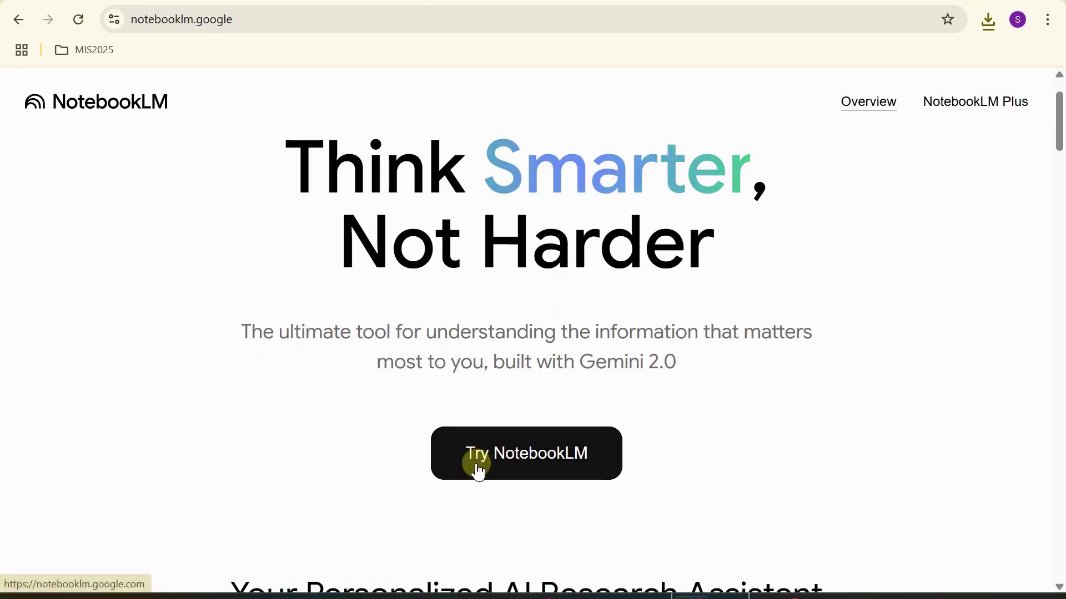
pyautogui.click(513, 460)
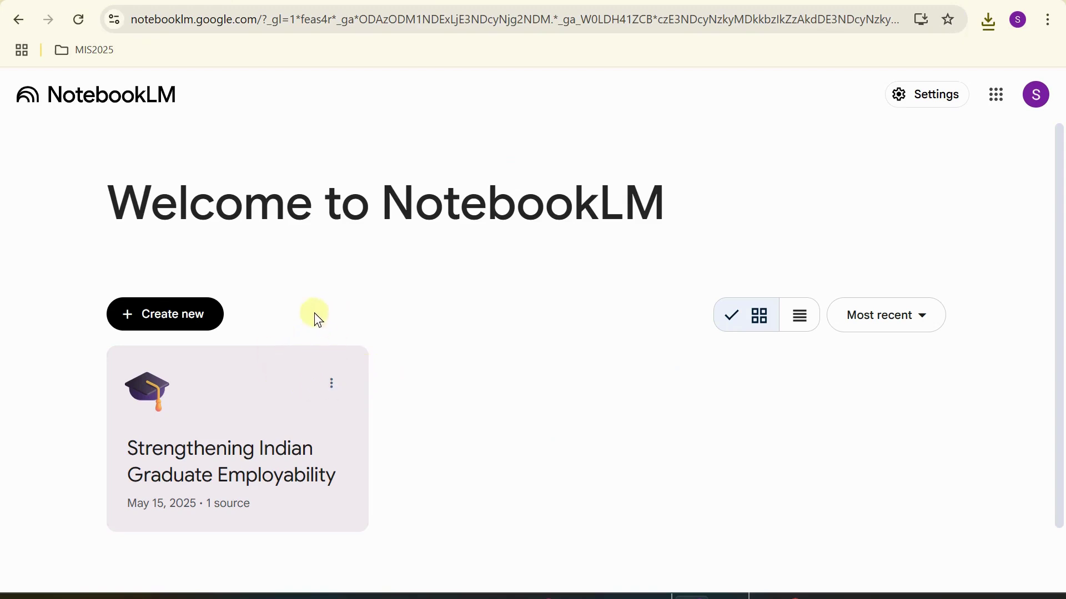
# Step: Delete the existing notebook "Strengthening Indian Graduate Employability"
pyautogui.click(326, 388)
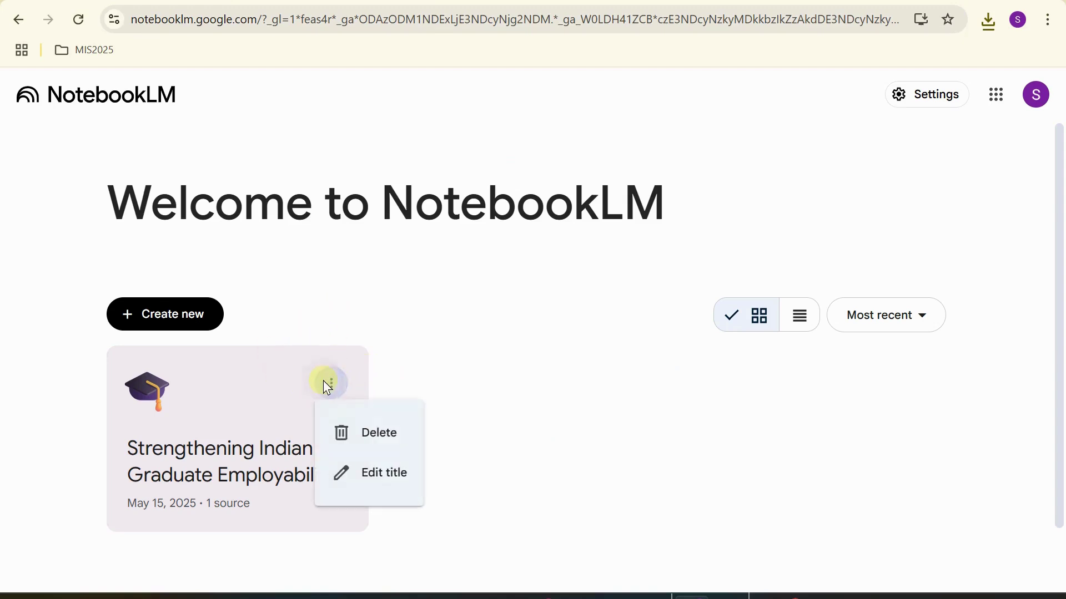
pyautogui.click(375, 432)
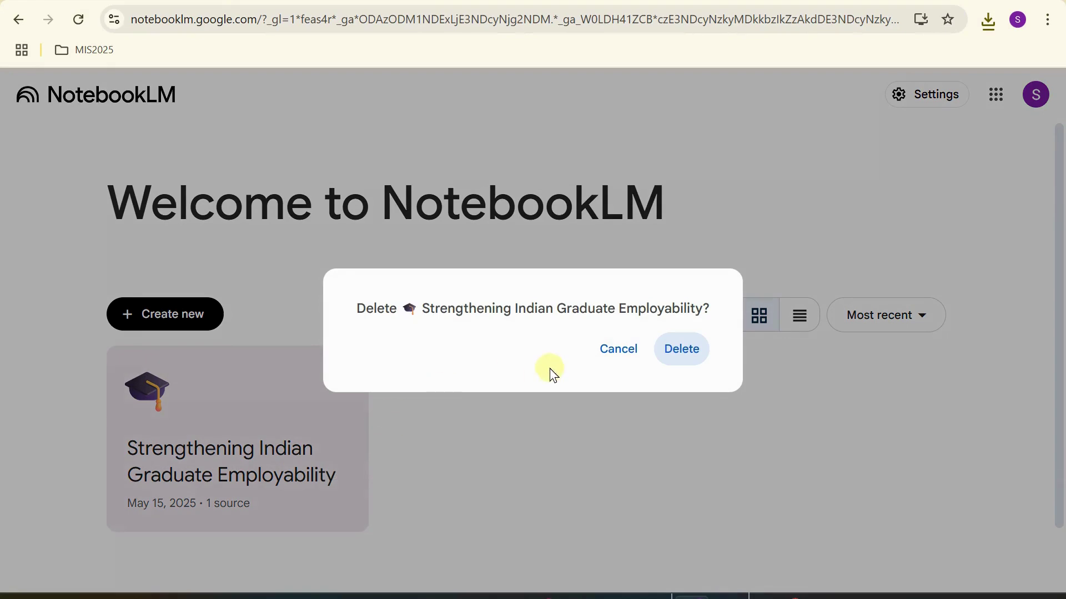
pyautogui.click(678, 350)
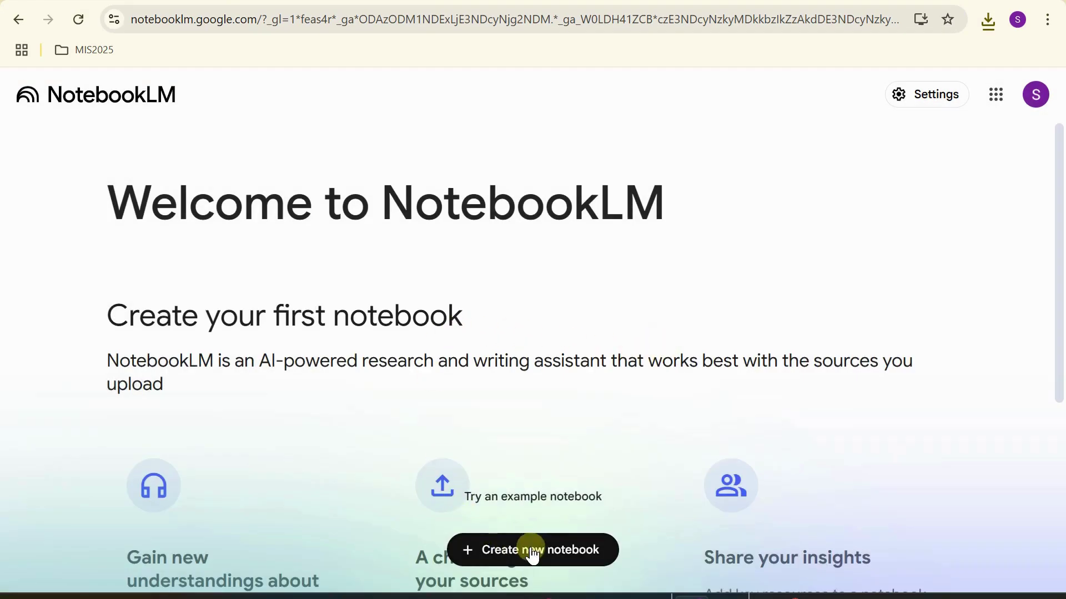
# Step: Create a new notebook and upload the downloaded Pedagogy-4.0 slides PDF as its source
pyautogui.click(533, 552)
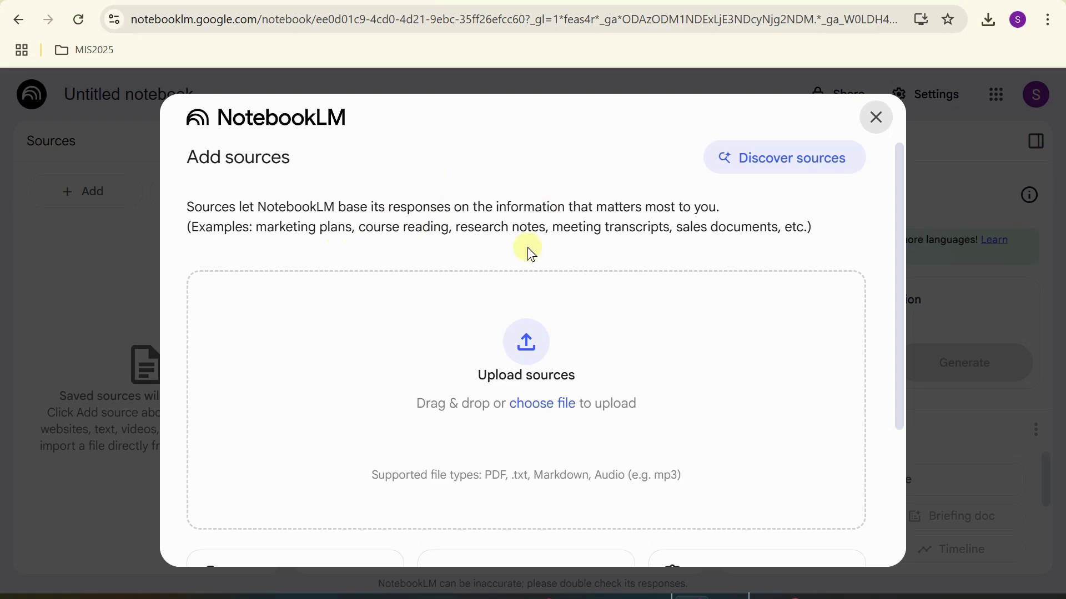
pyautogui.click(522, 338)
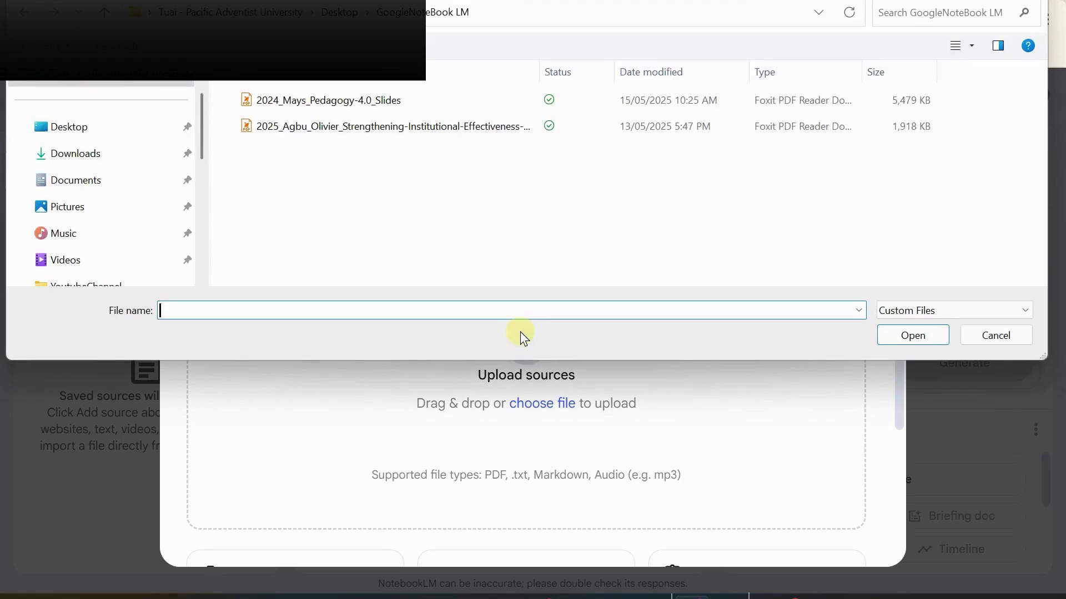
pyautogui.click(368, 135)
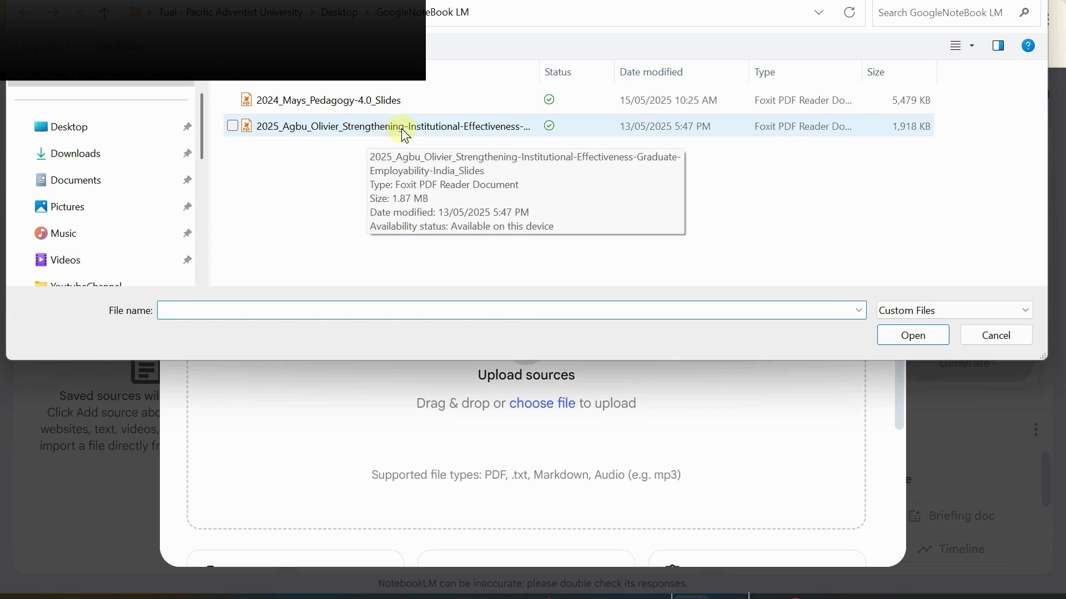
pyautogui.click(303, 103)
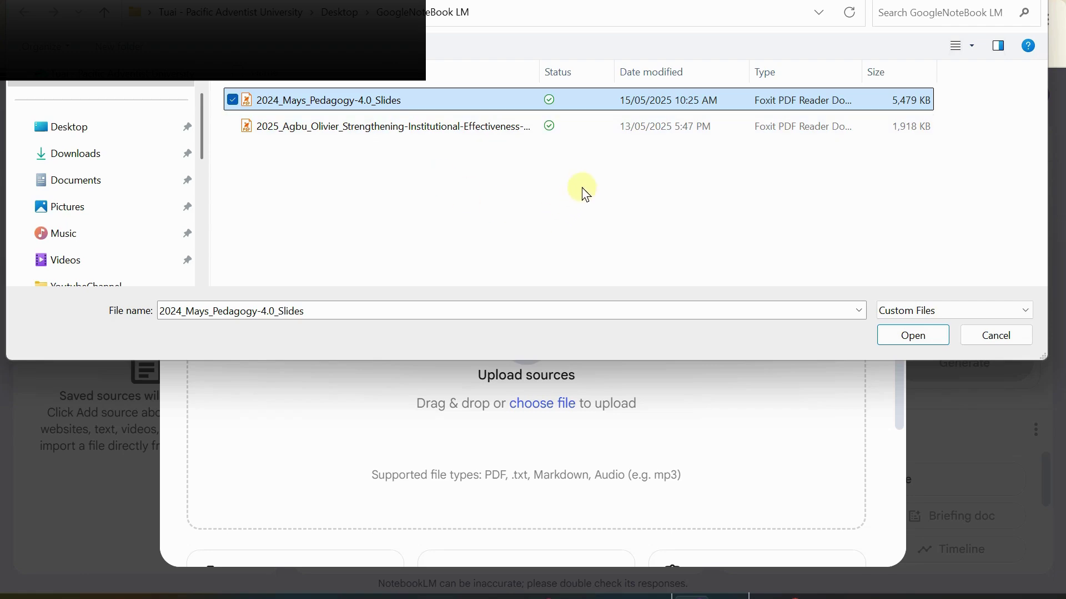
pyautogui.click(907, 337)
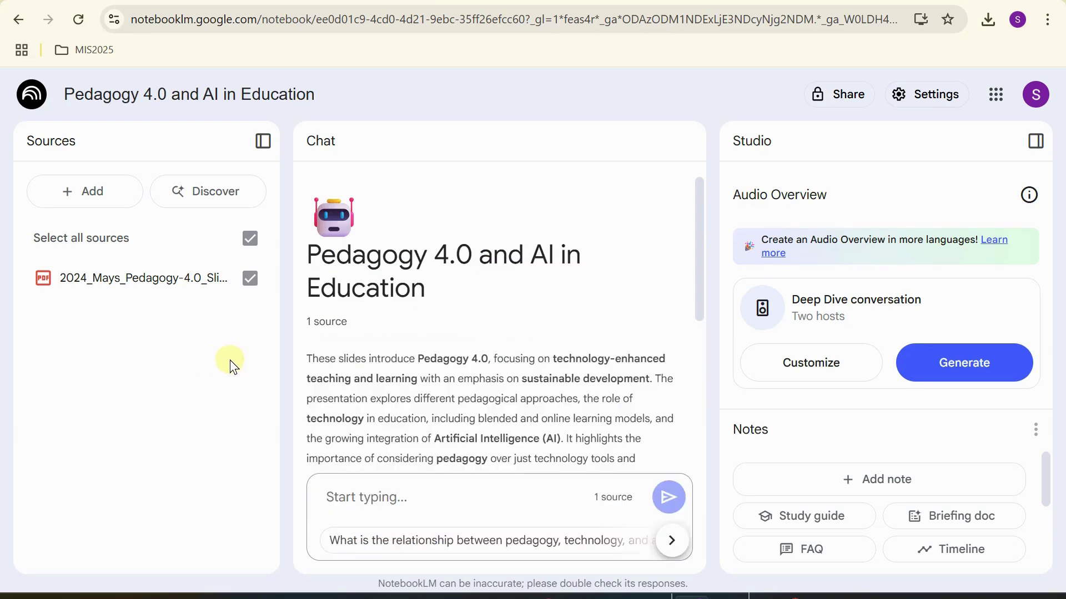
# Step: Ask the notebook chat to "Summarize it" after reading the generated overview of the uploaded slides
pyautogui.scroll(-2, 584, 279)
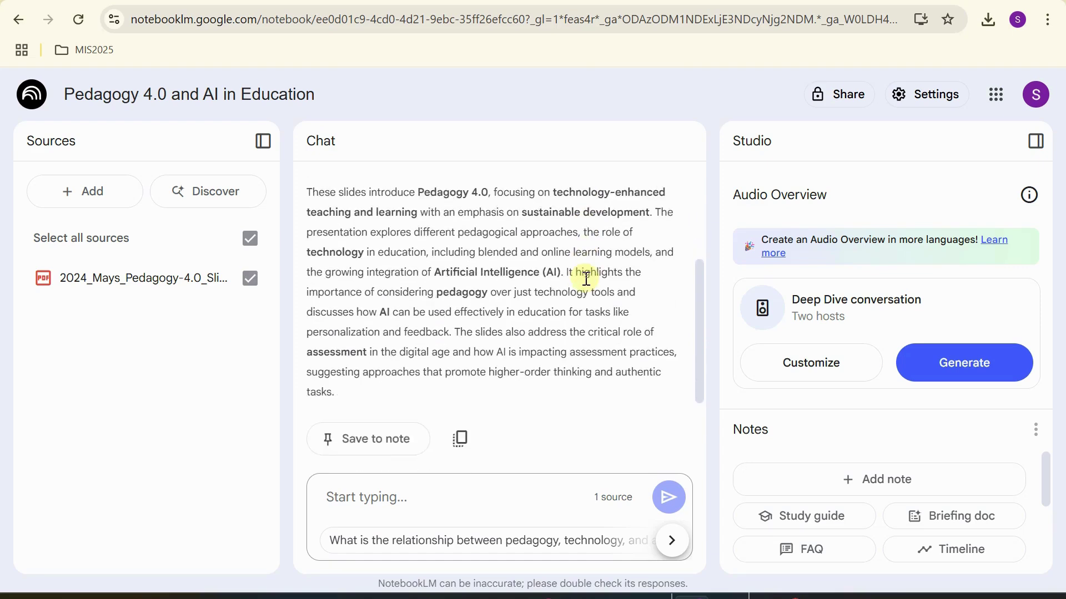
pyautogui.scroll(1, 585, 279)
pyautogui.scroll(1, 585, 279)
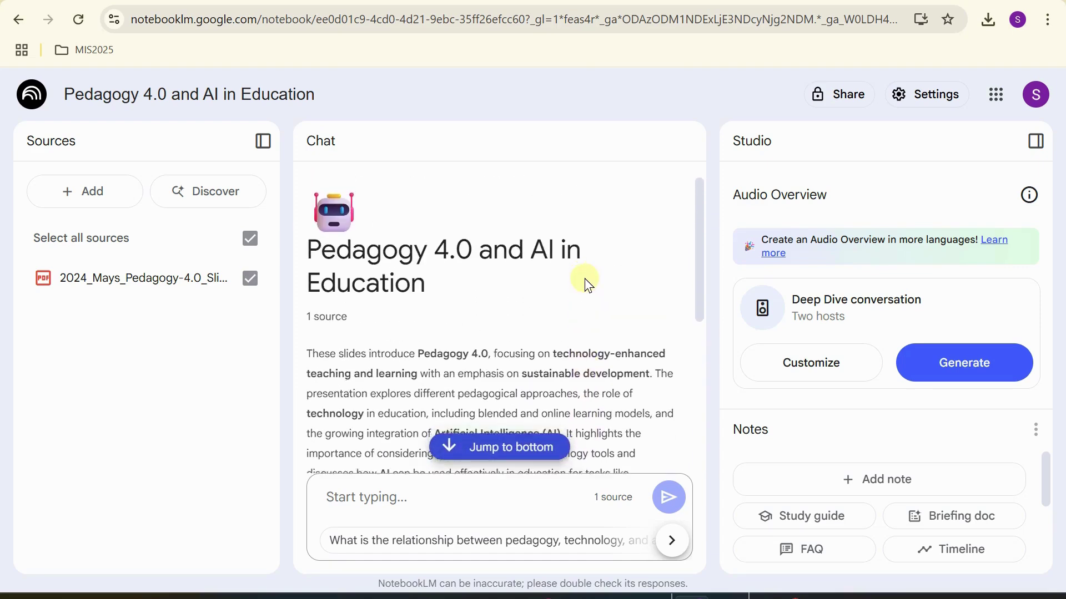
pyautogui.scroll(-1, 587, 280)
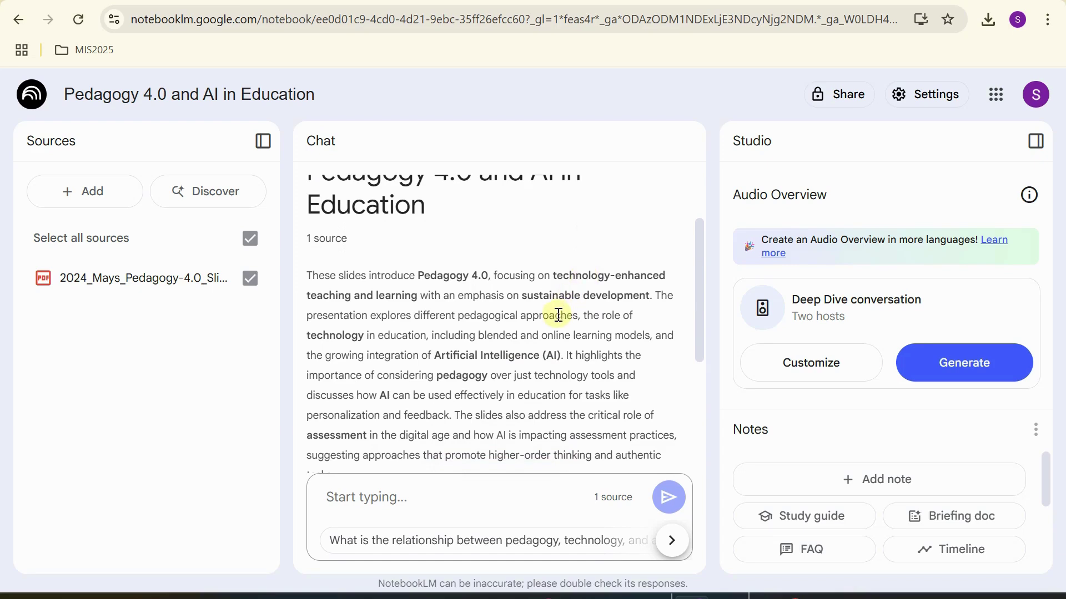
pyautogui.scroll(-2, 558, 315)
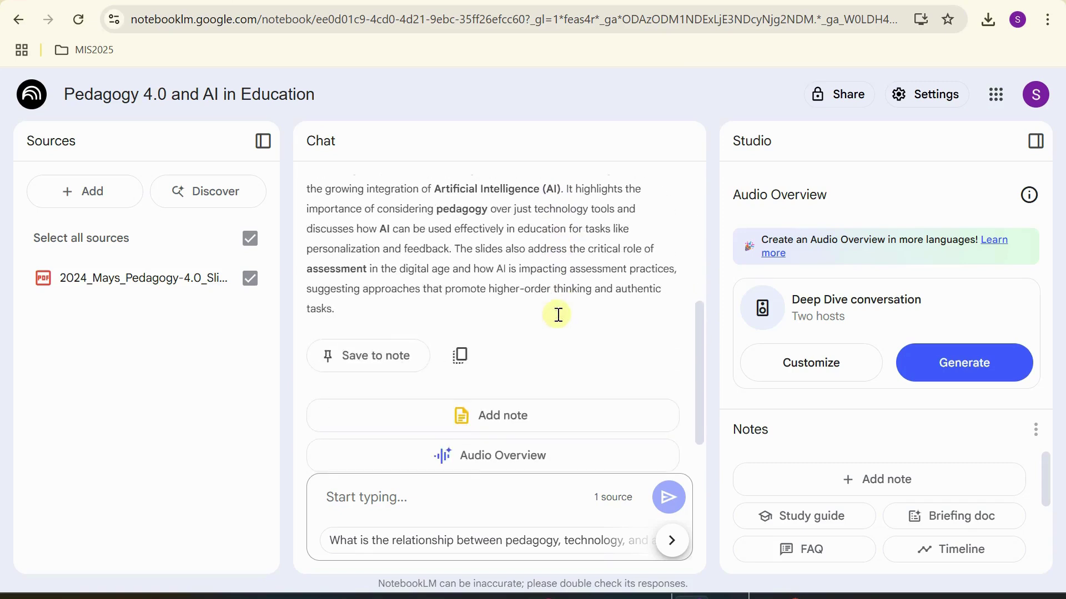
pyautogui.click(415, 491)
pyautogui.write('Summarize it')
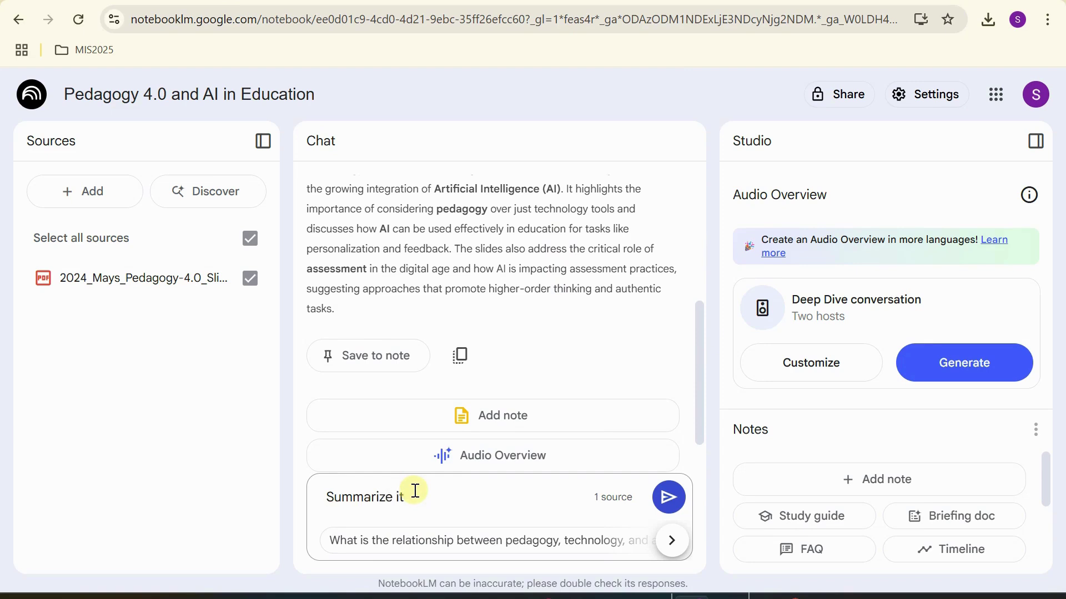
pyautogui.press('Return')
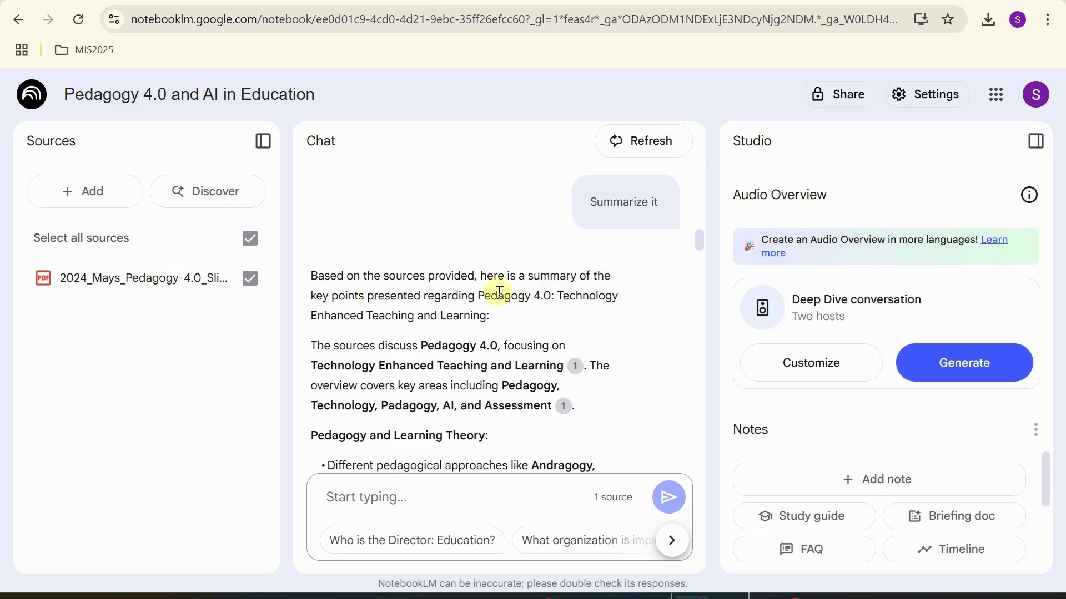
# Step: Read the chat's summary of the slides through its closing section, and go back over the AI integration points
pyautogui.scroll(-8, 638, 311)
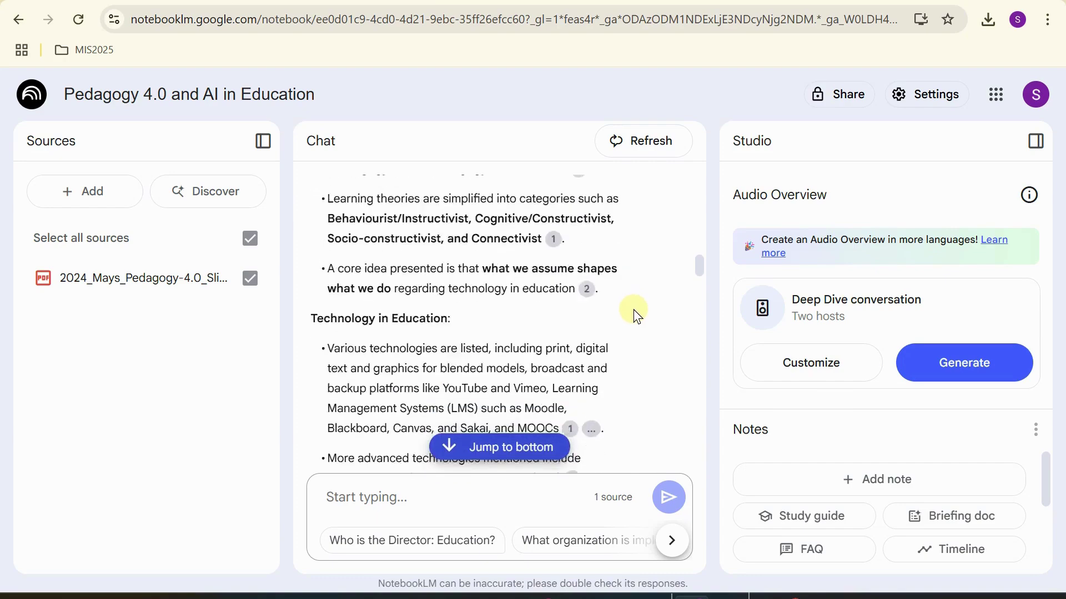
pyautogui.scroll(-10, 637, 317)
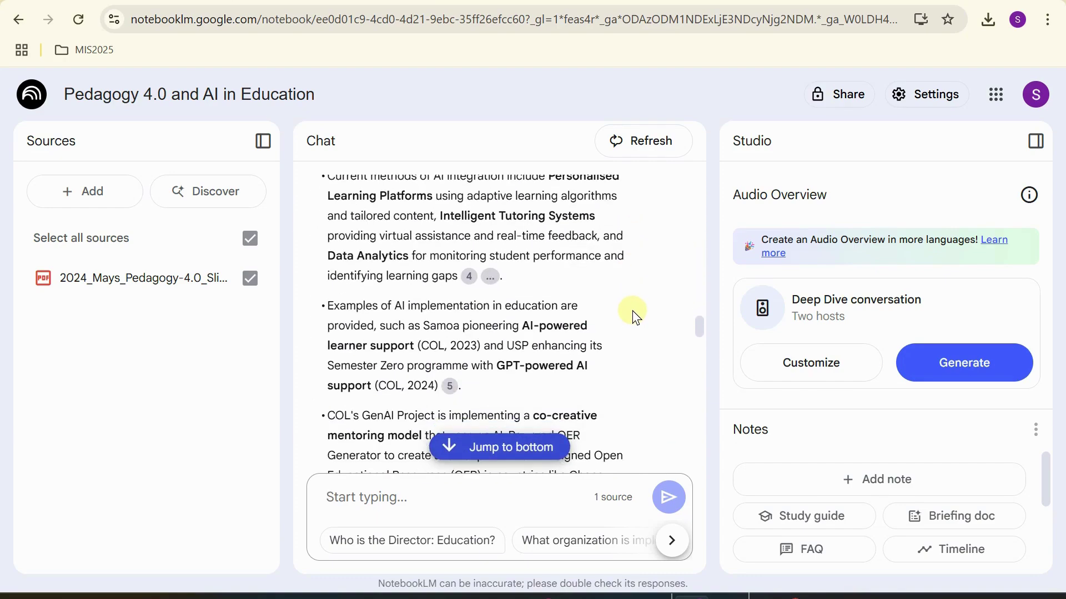
pyautogui.scroll(-10, 636, 316)
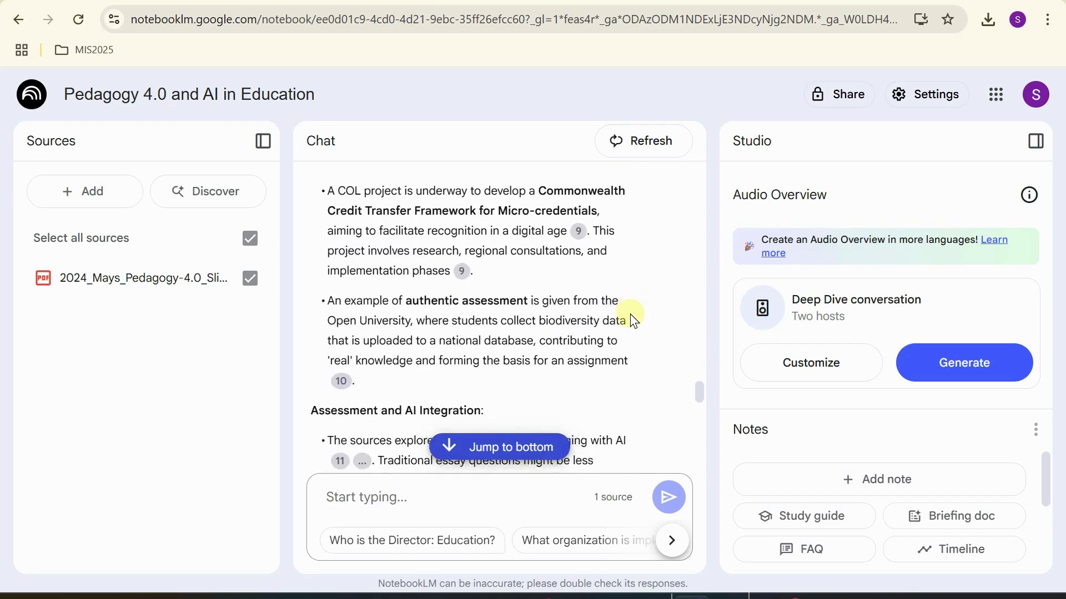
pyautogui.scroll(-10, 628, 321)
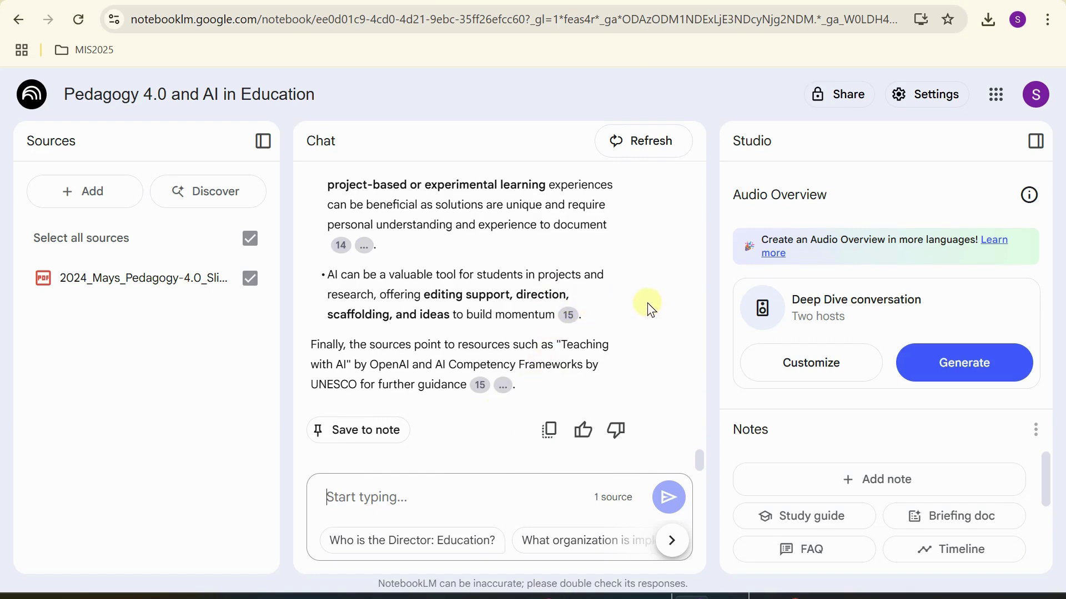
pyautogui.scroll(2, 652, 310)
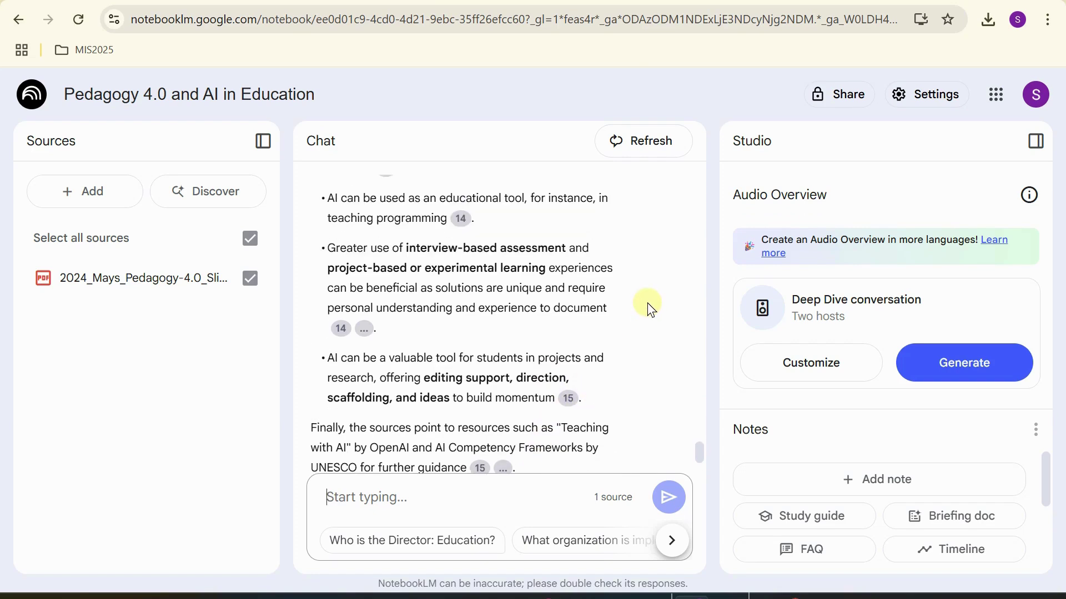
pyautogui.scroll(8, 651, 310)
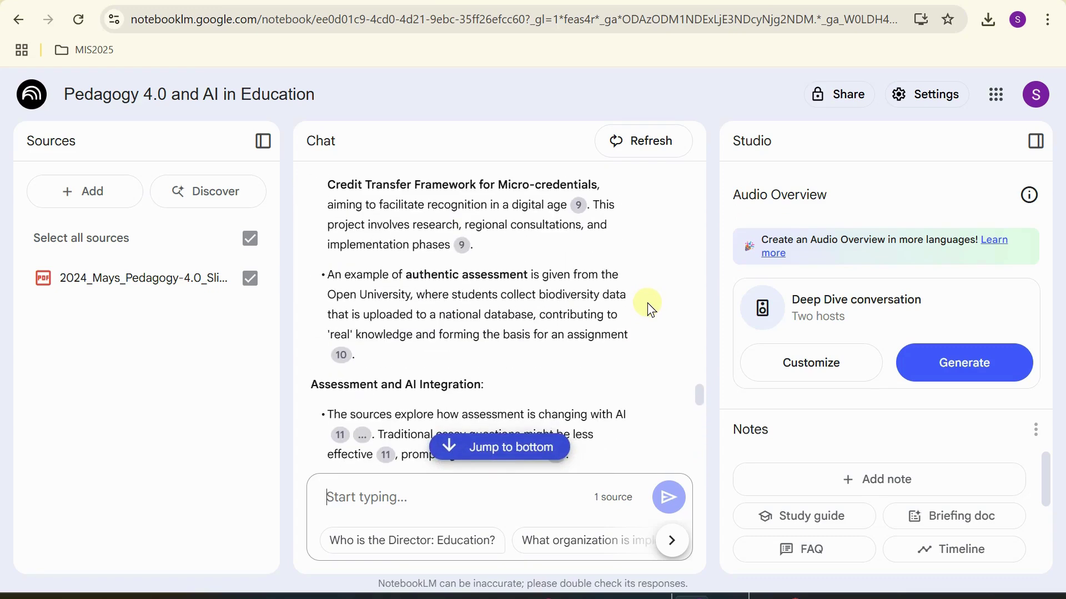
pyautogui.scroll(10, 651, 310)
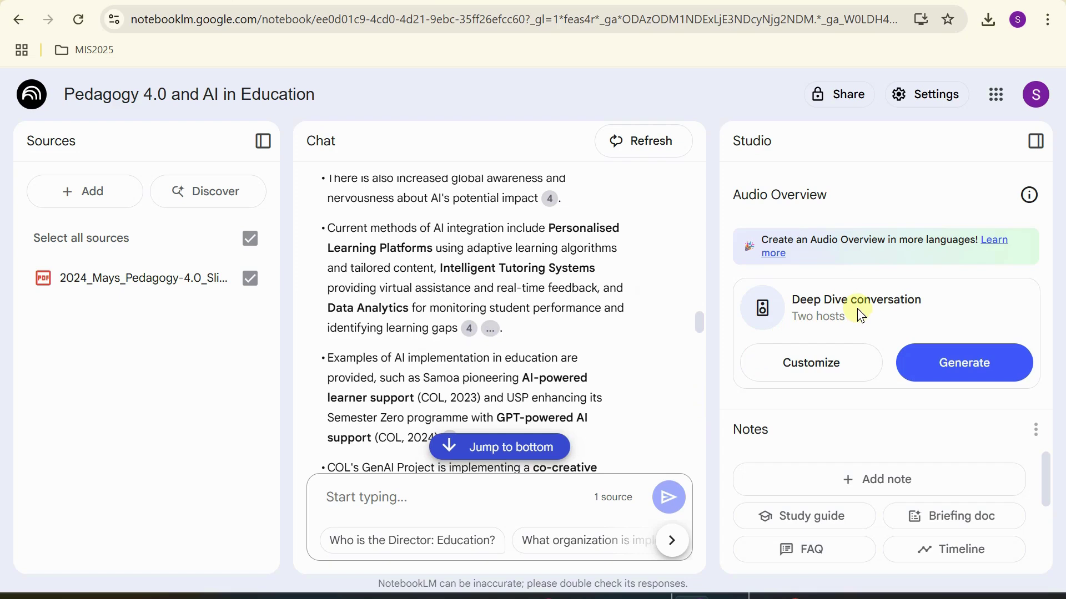
# Step: Generate the two-host Deep Dive audio overview, play its opening seconds and pause it
pyautogui.click(944, 363)
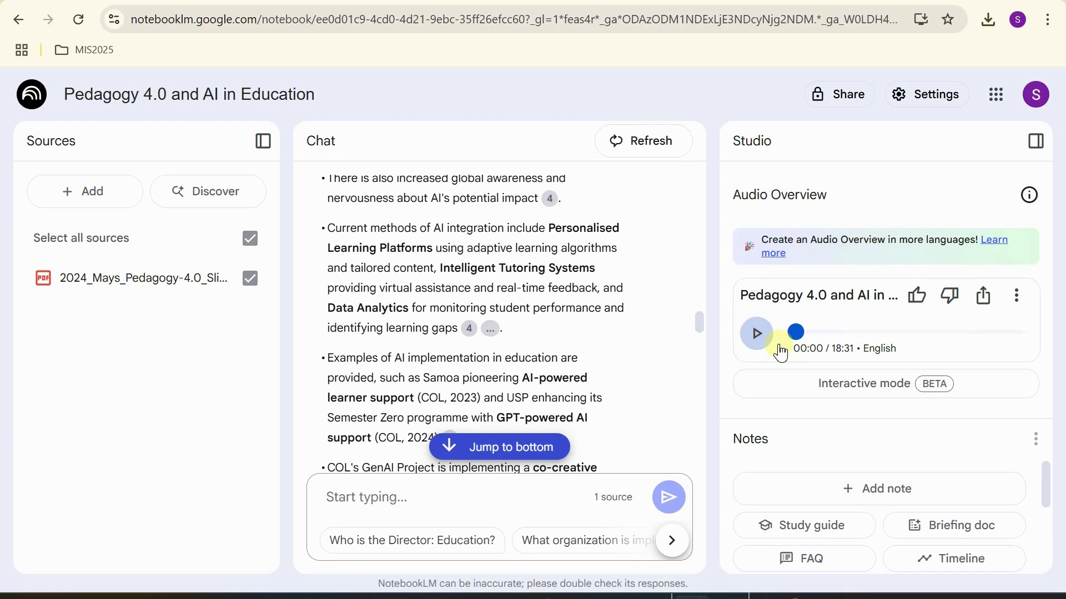
pyautogui.click(756, 335)
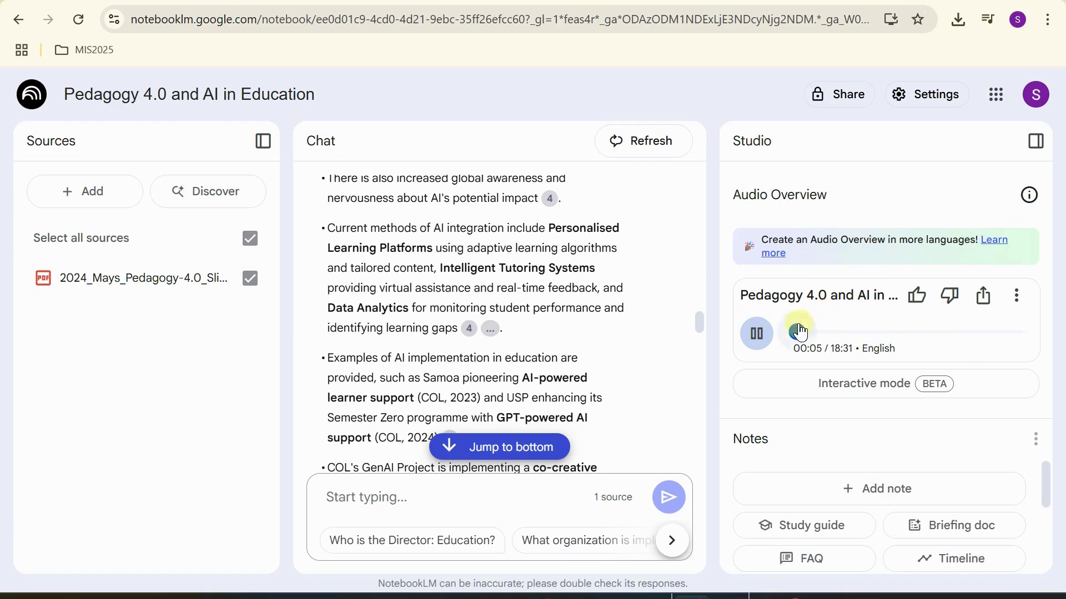
pyautogui.click(757, 334)
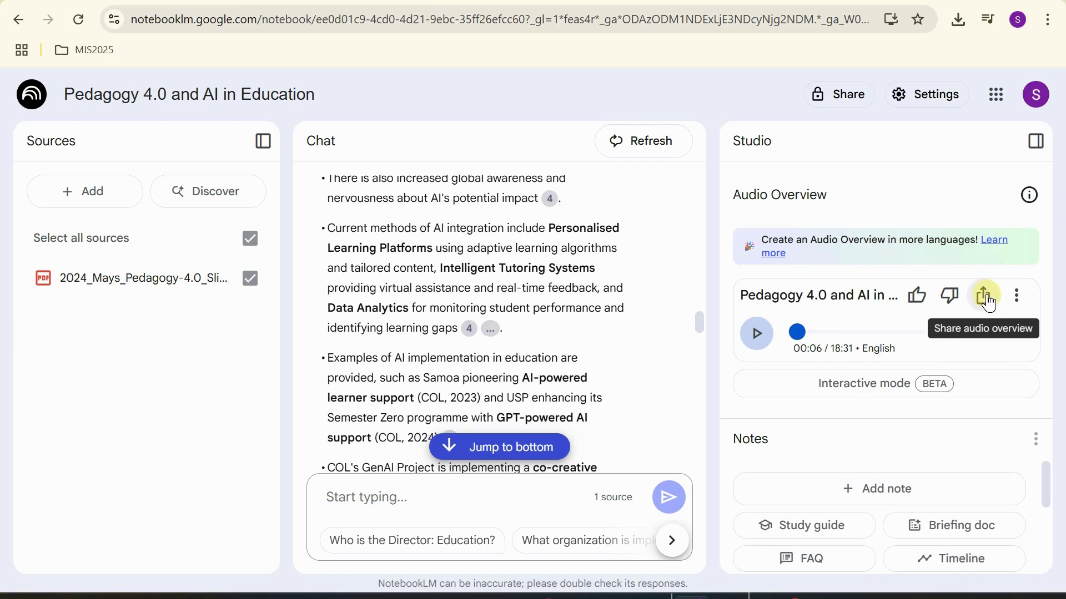
# Step: Examine the audio overview's additional options for playback speed, download and deletion, and close them
pyautogui.click(1024, 298)
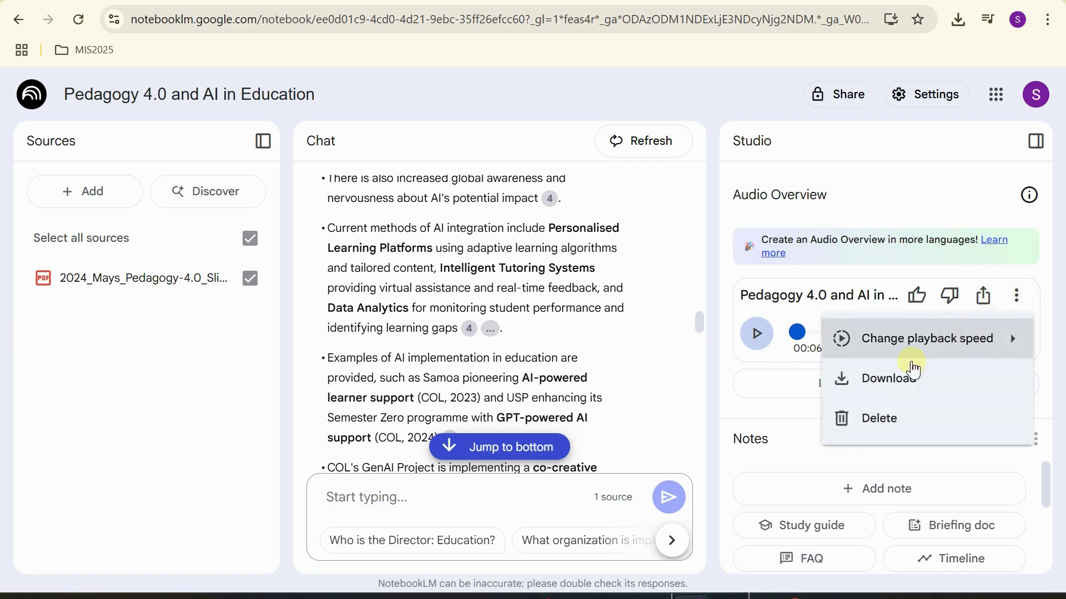
pyautogui.click(887, 381)
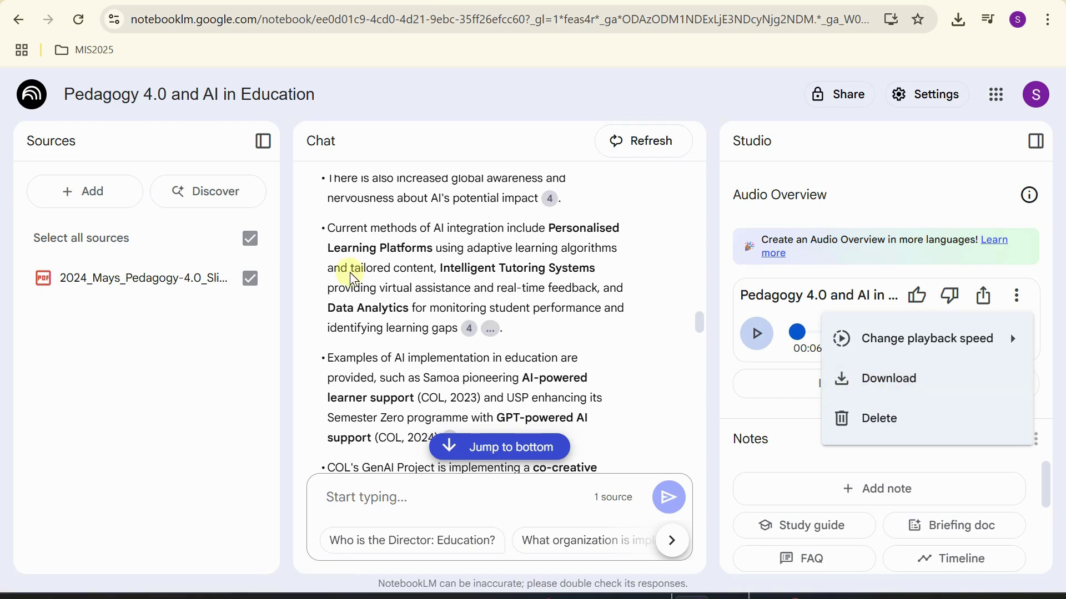
pyautogui.click(195, 369)
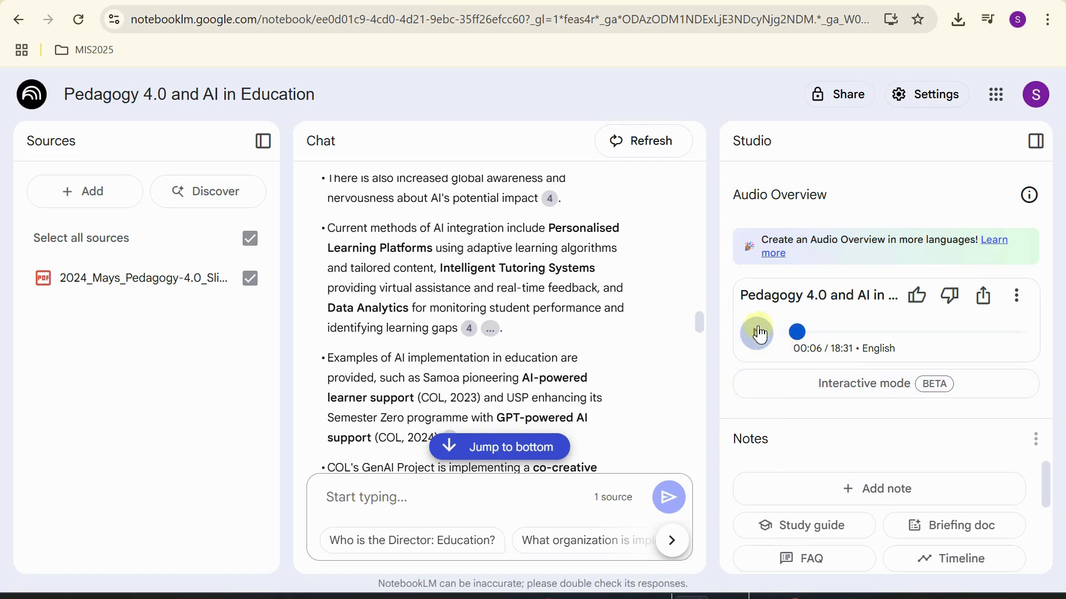
pyautogui.click(1019, 298)
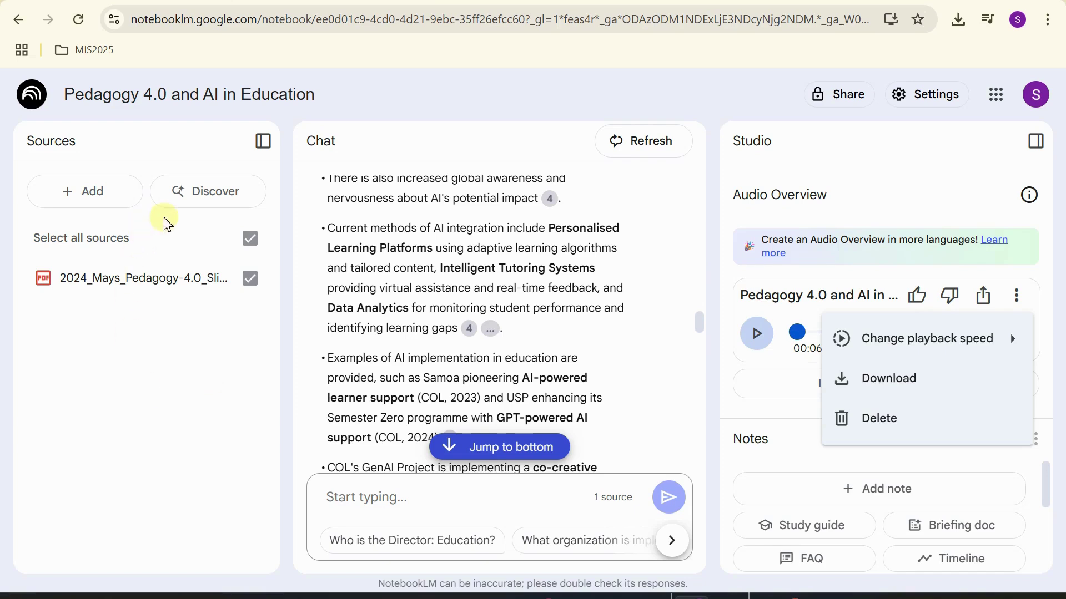
pyautogui.click(211, 201)
# Step: Use Discover sources to search for "Computing programs offered in PNG Institutions"
pyautogui.click(211, 201)
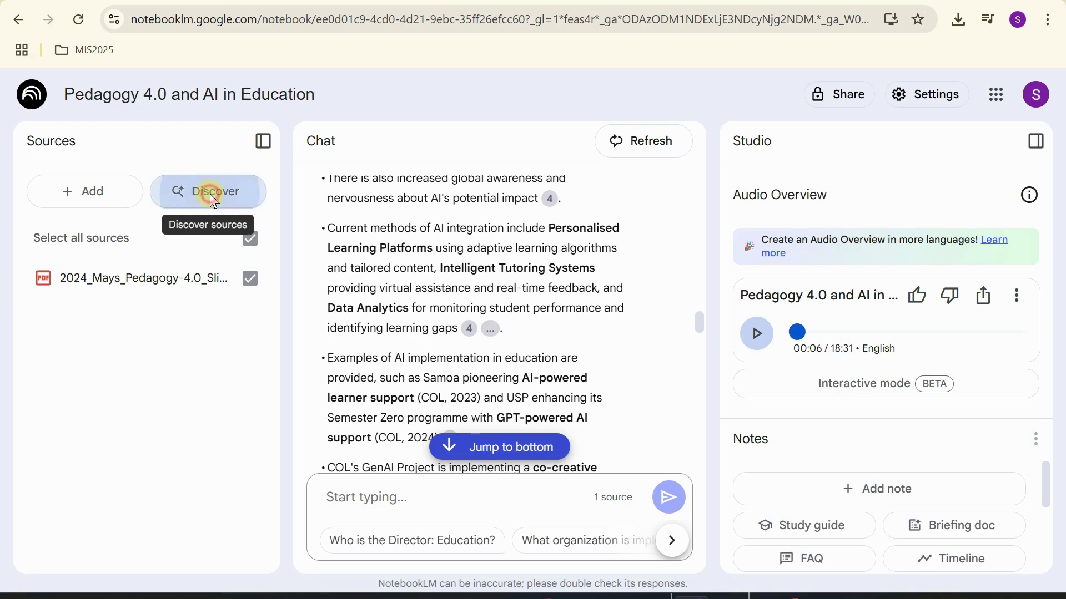
pyautogui.click(441, 365)
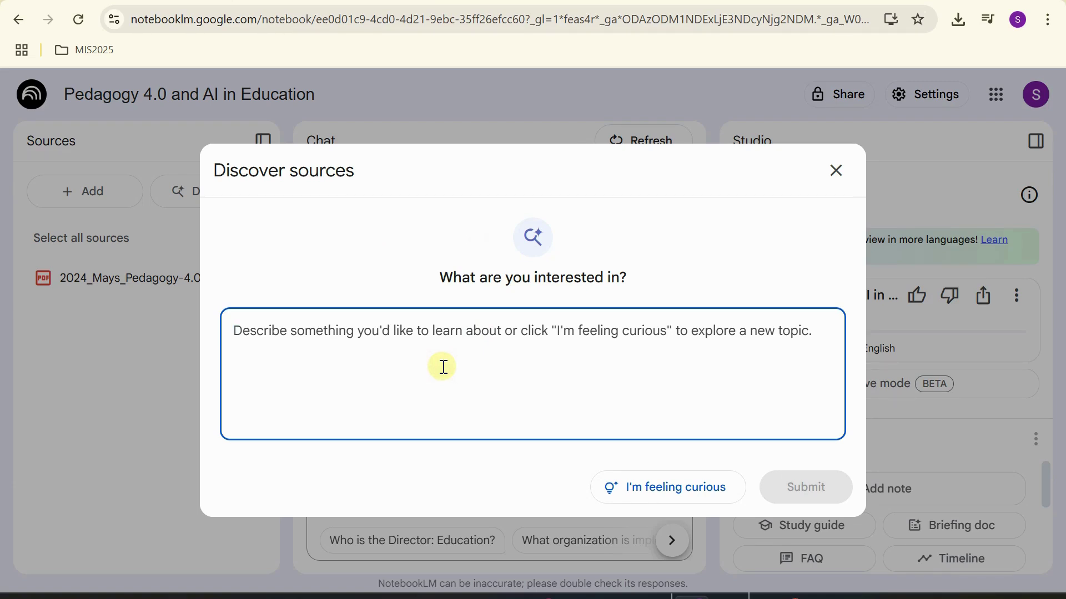
pyautogui.write('Computinger')
pyautogui.press('BackSpace')
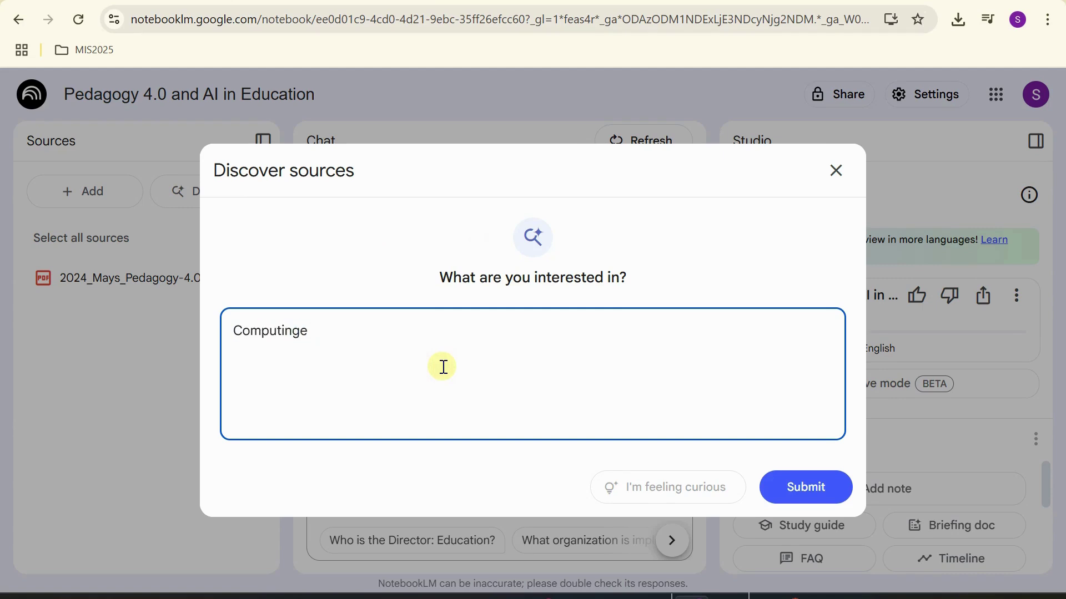
pyautogui.press('BackSpace')
pyautogui.press('BackSpace')
pyautogui.write('ng pr')
pyautogui.press('BackSpace')
pyautogui.press('BackSpace')
pyautogui.press('BackSpace')
pyautogui.press('BackSpace')
pyautogui.write('g  programs offered in')
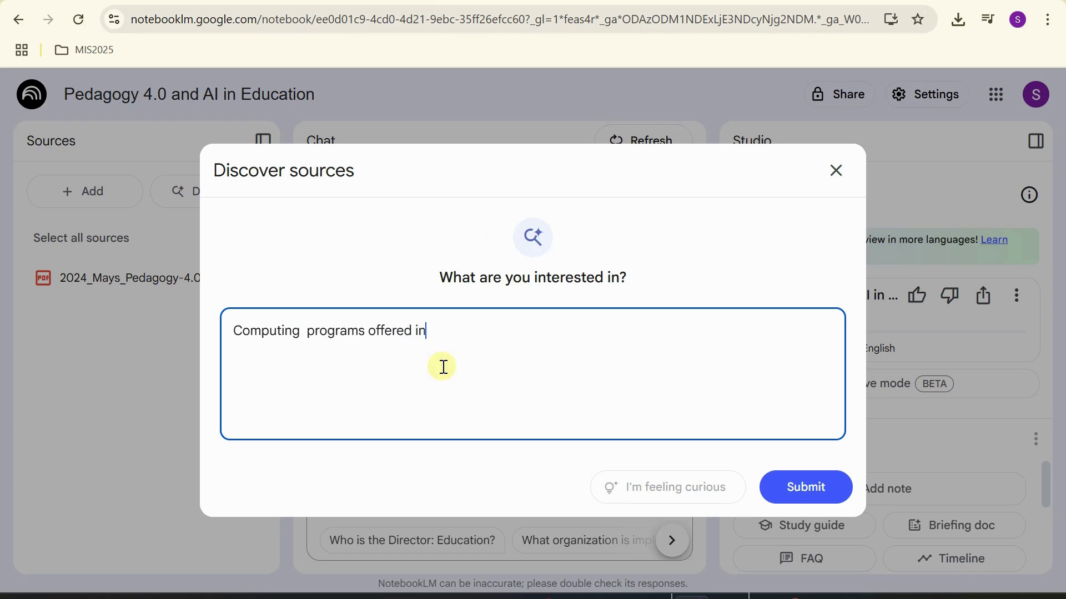
pyautogui.write(' PNG Institutions')
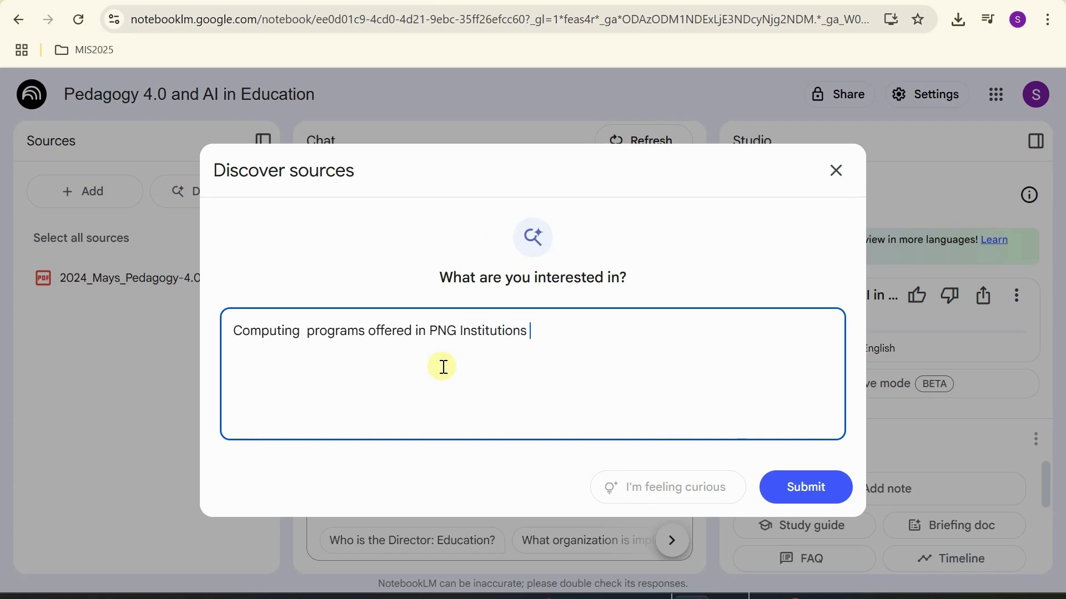
pyautogui.click(804, 487)
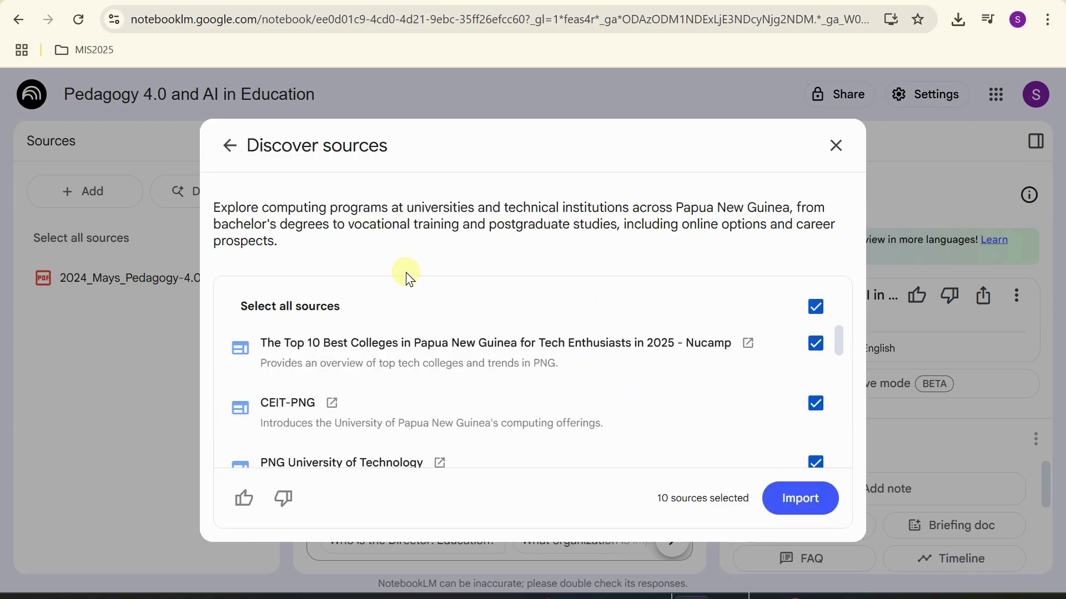
# Step: Review the list of suggested sources on computing programs in Papua New Guinea and close it without importing any
pyautogui.scroll(-3, 458, 339)
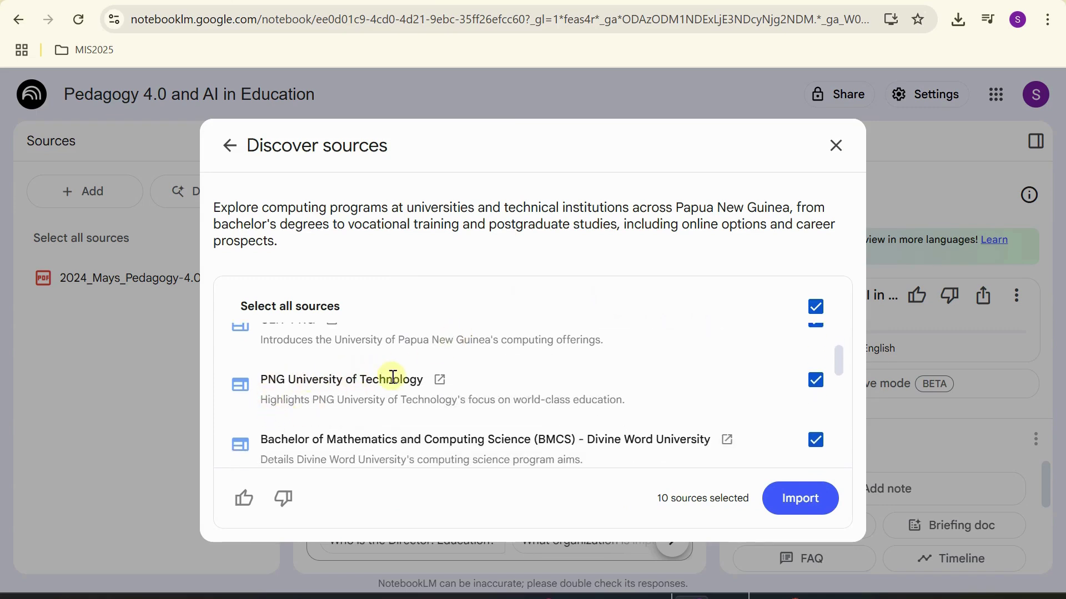
pyautogui.scroll(-3, 339, 446)
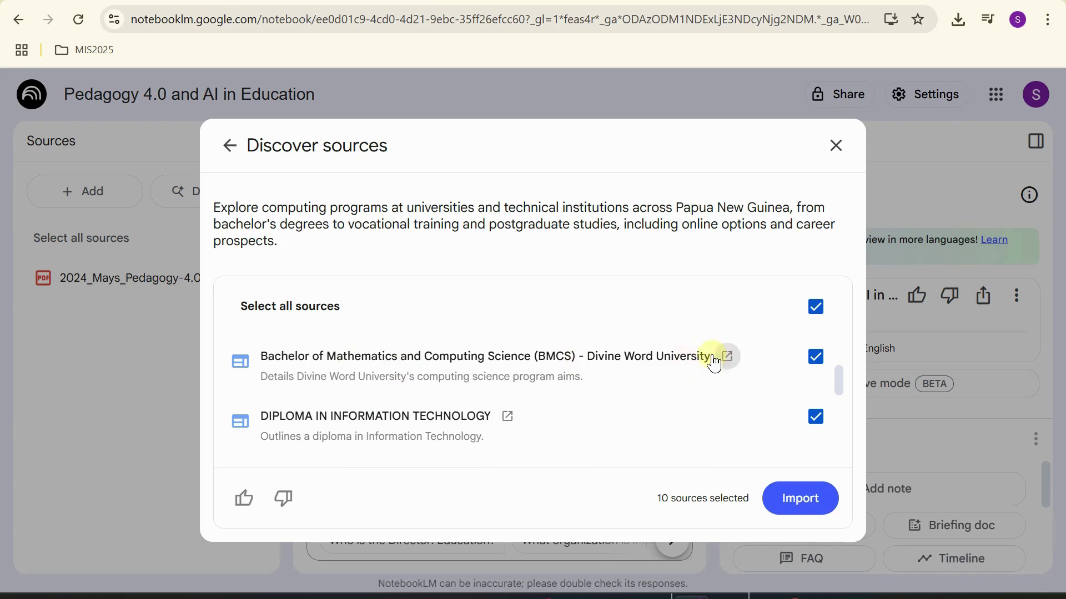
pyautogui.scroll(-6, 638, 374)
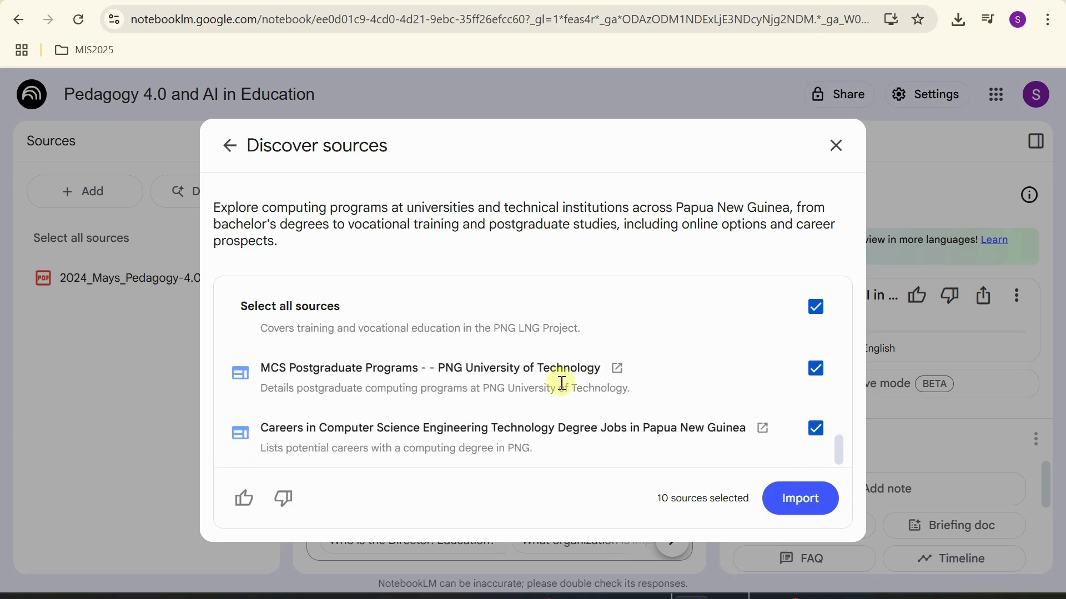
pyautogui.scroll(6, 578, 372)
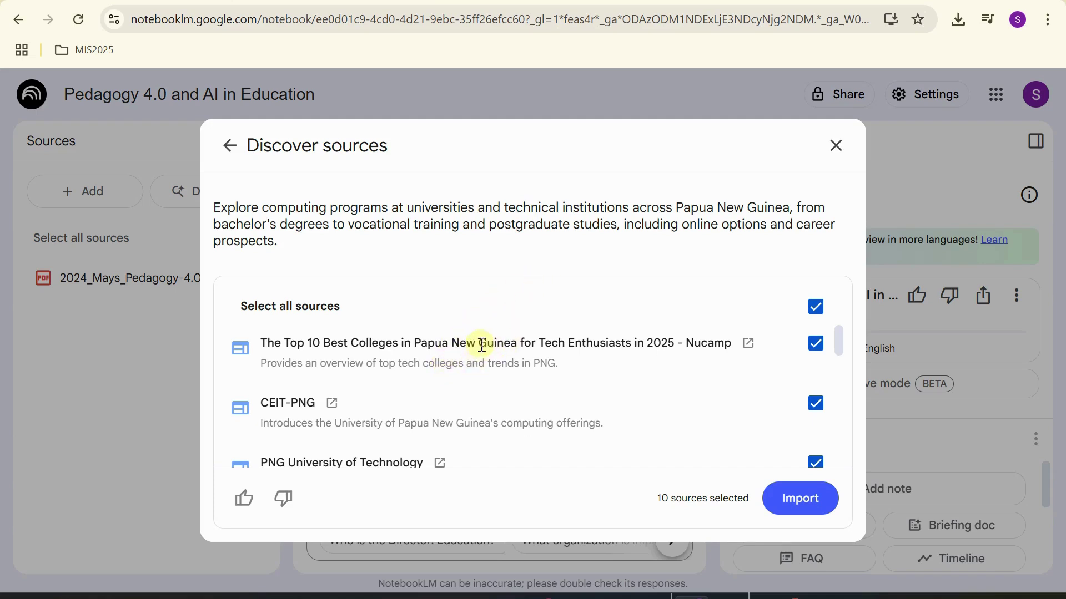
pyautogui.scroll(-3, 520, 336)
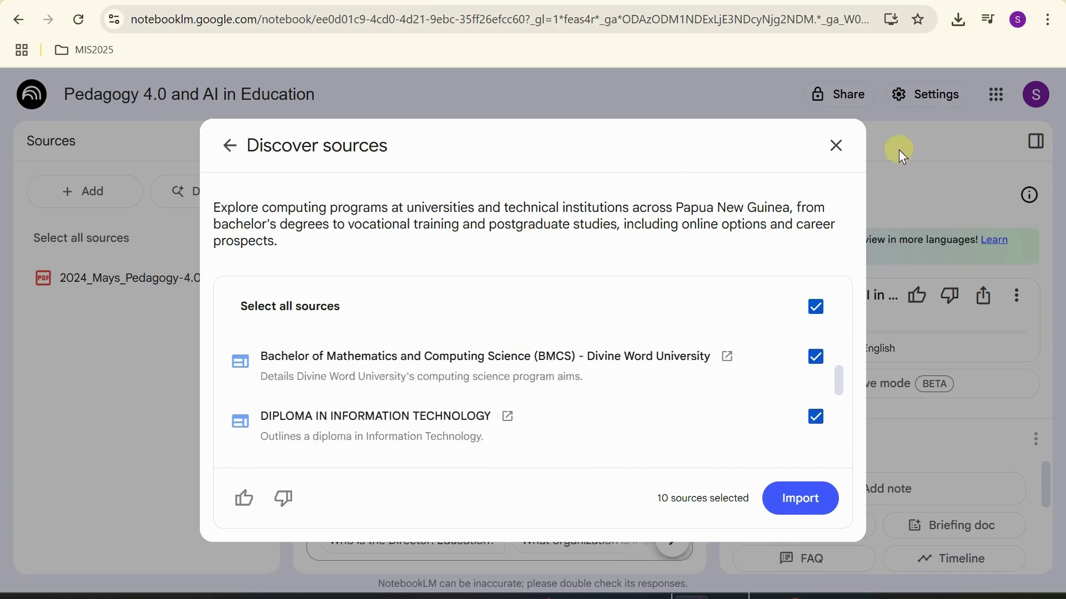
pyautogui.click(830, 147)
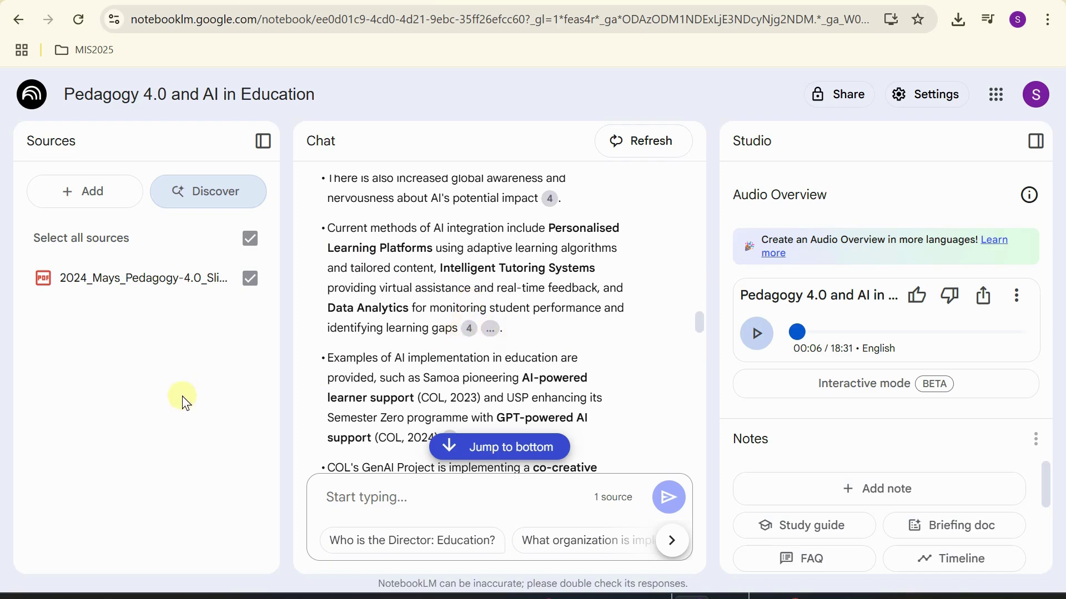
pyautogui.click(218, 396)
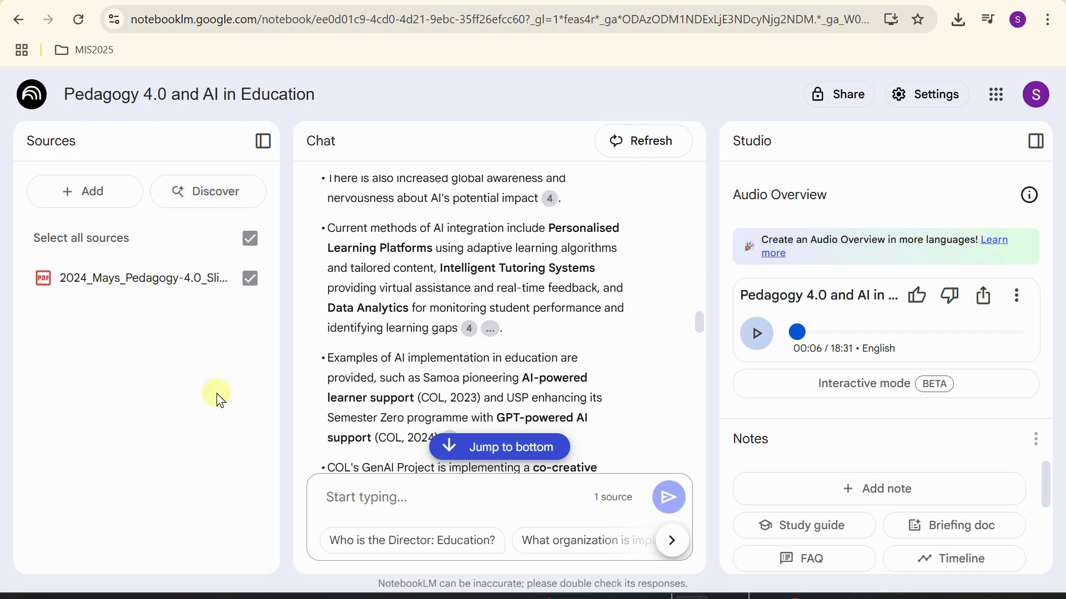